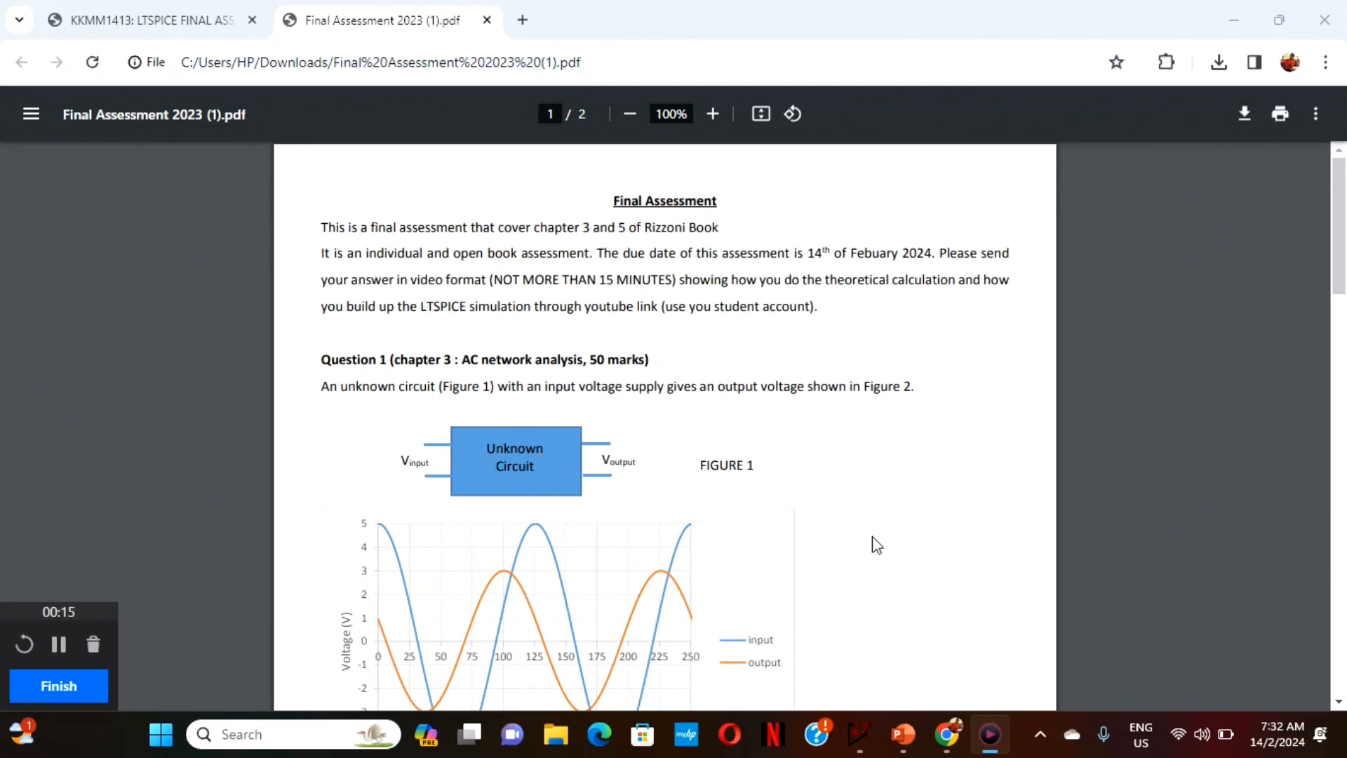
Read Question 1 of the assessment PDF, including the Figure 2 waveforms and the circuit requirements for odd and even matric numbers.
scroll(875, 545, down, 3)
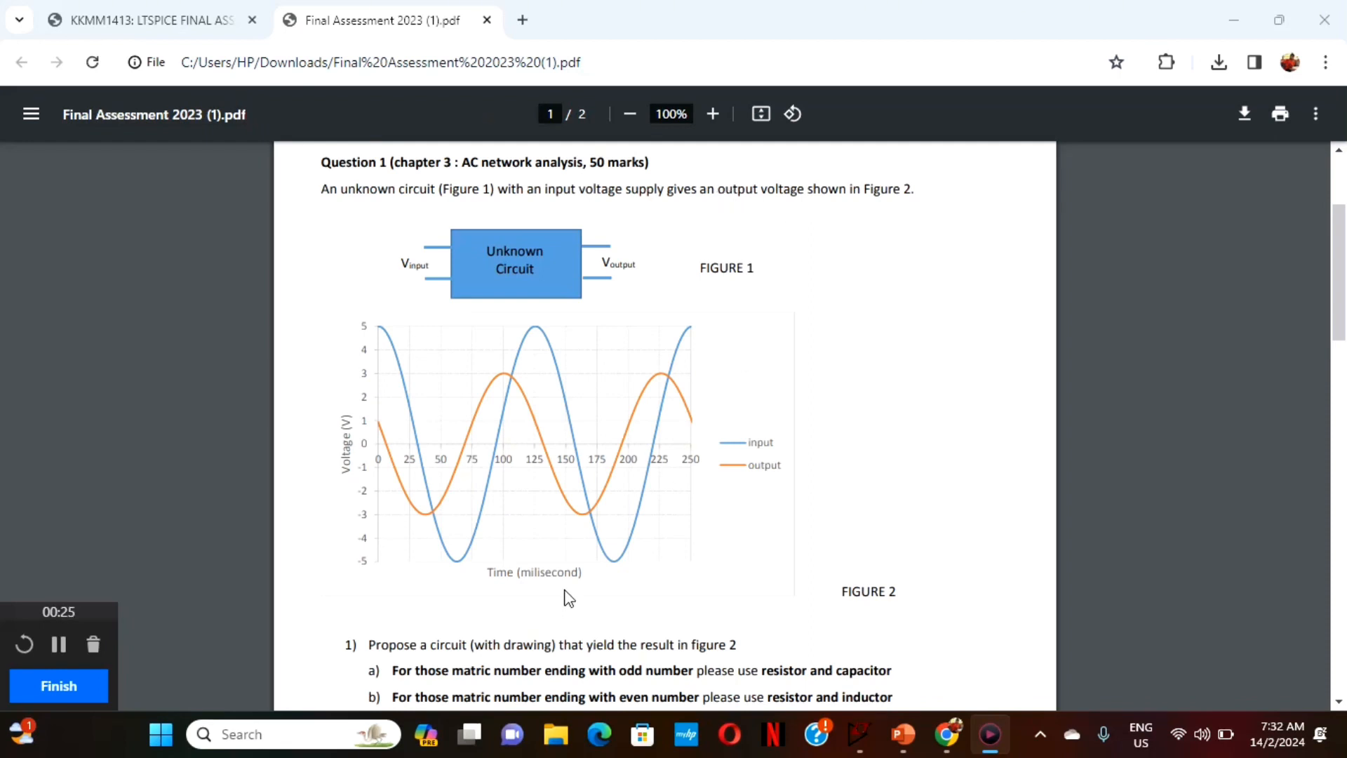
scroll(569, 557, down, 1)
scroll(568, 558, up, 1)
scroll(522, 547, down, 1)
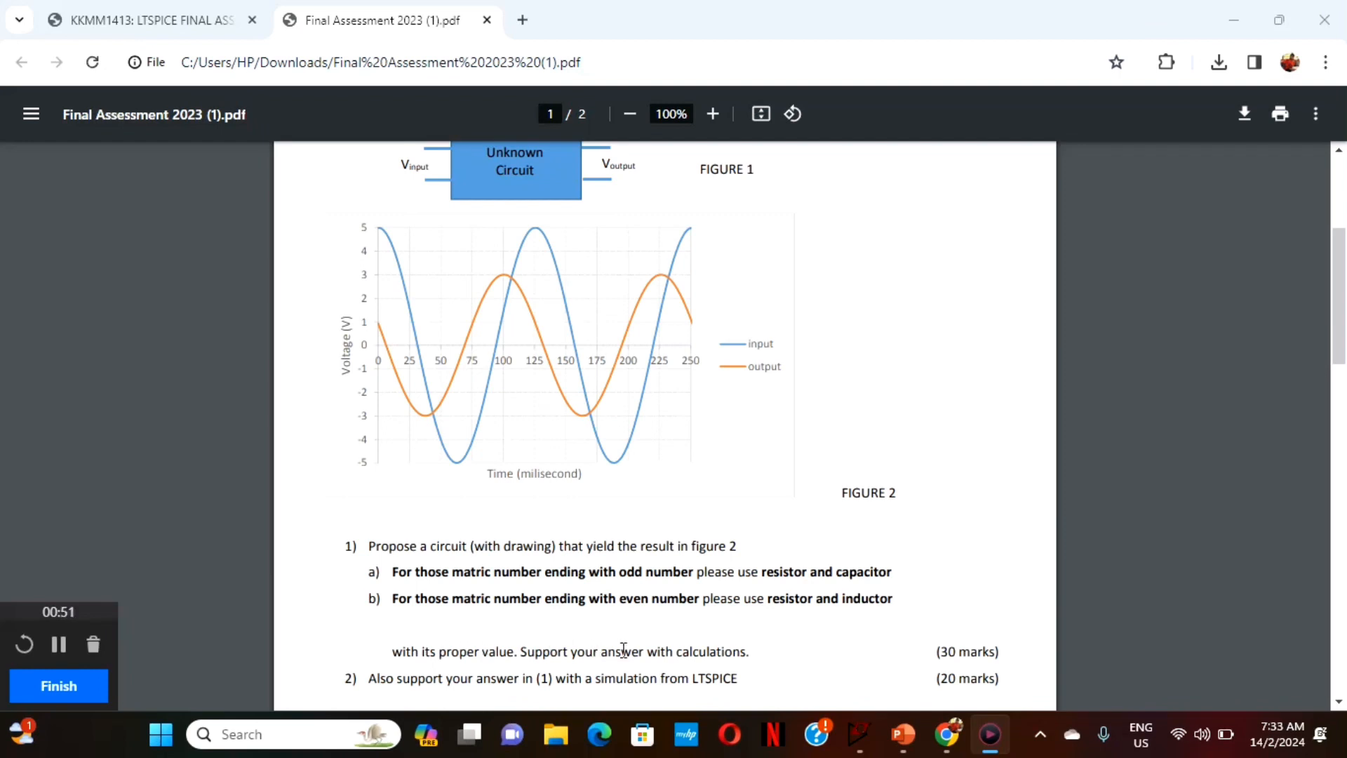
scroll(663, 611, up, 2)
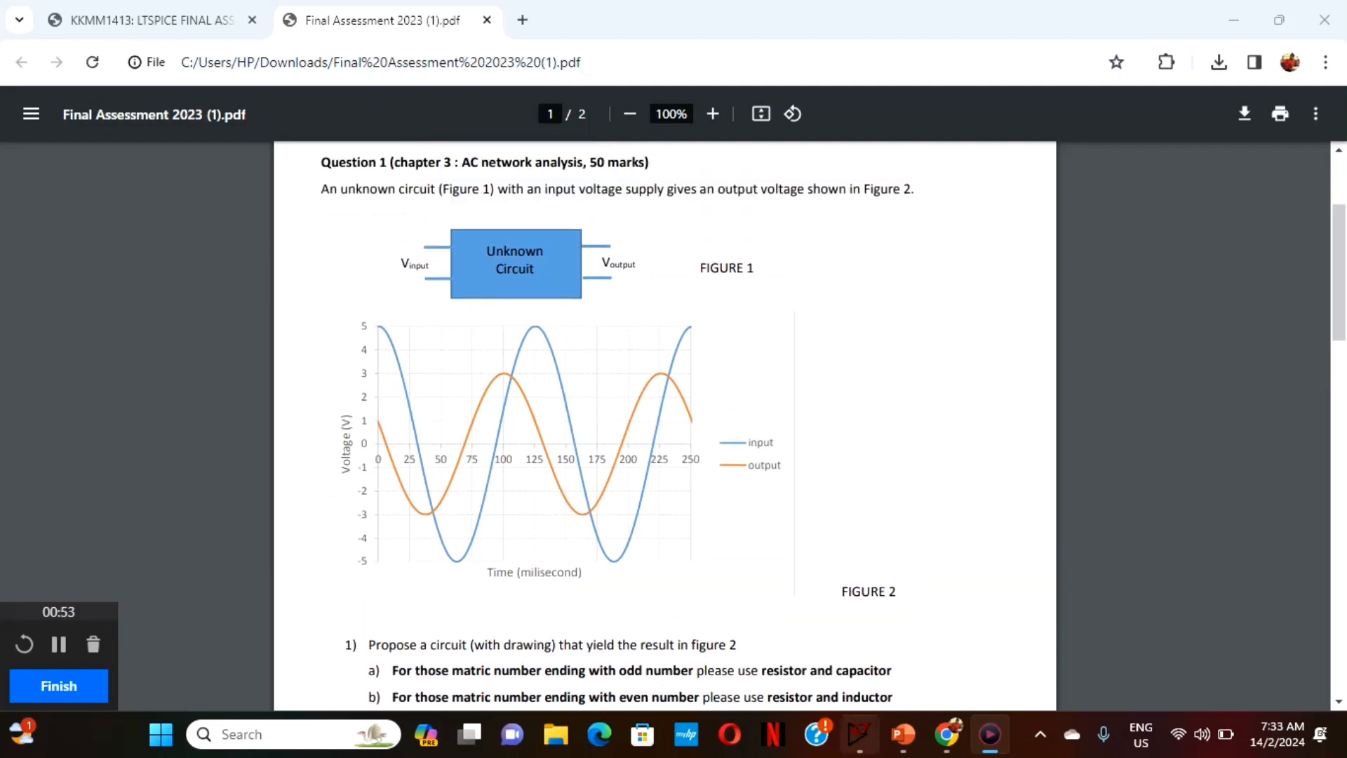
Switch to the QUESTION 1 (b) schematic in LTspice and place a voltage source below and to the left of the title.
mouse_move(864, 749)
click(858, 638)
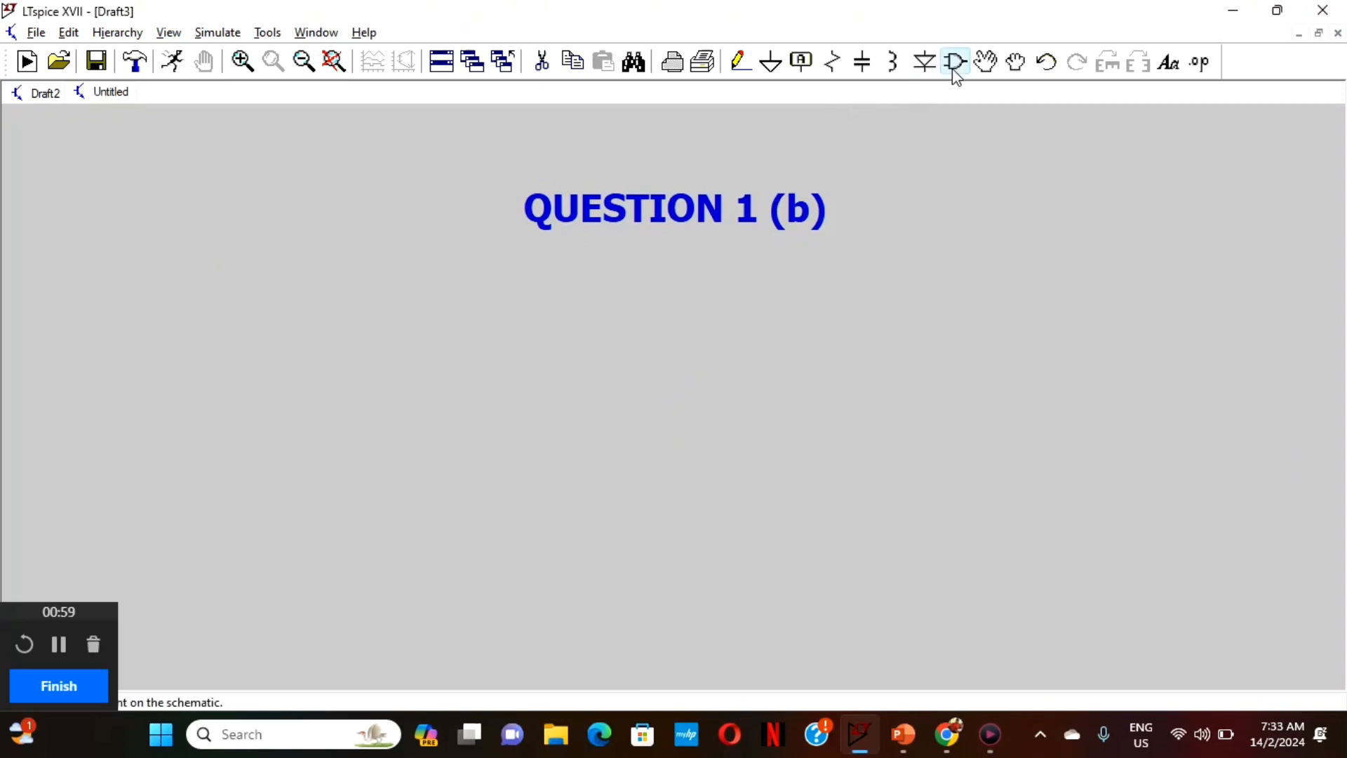
click(952, 68)
click(777, 545)
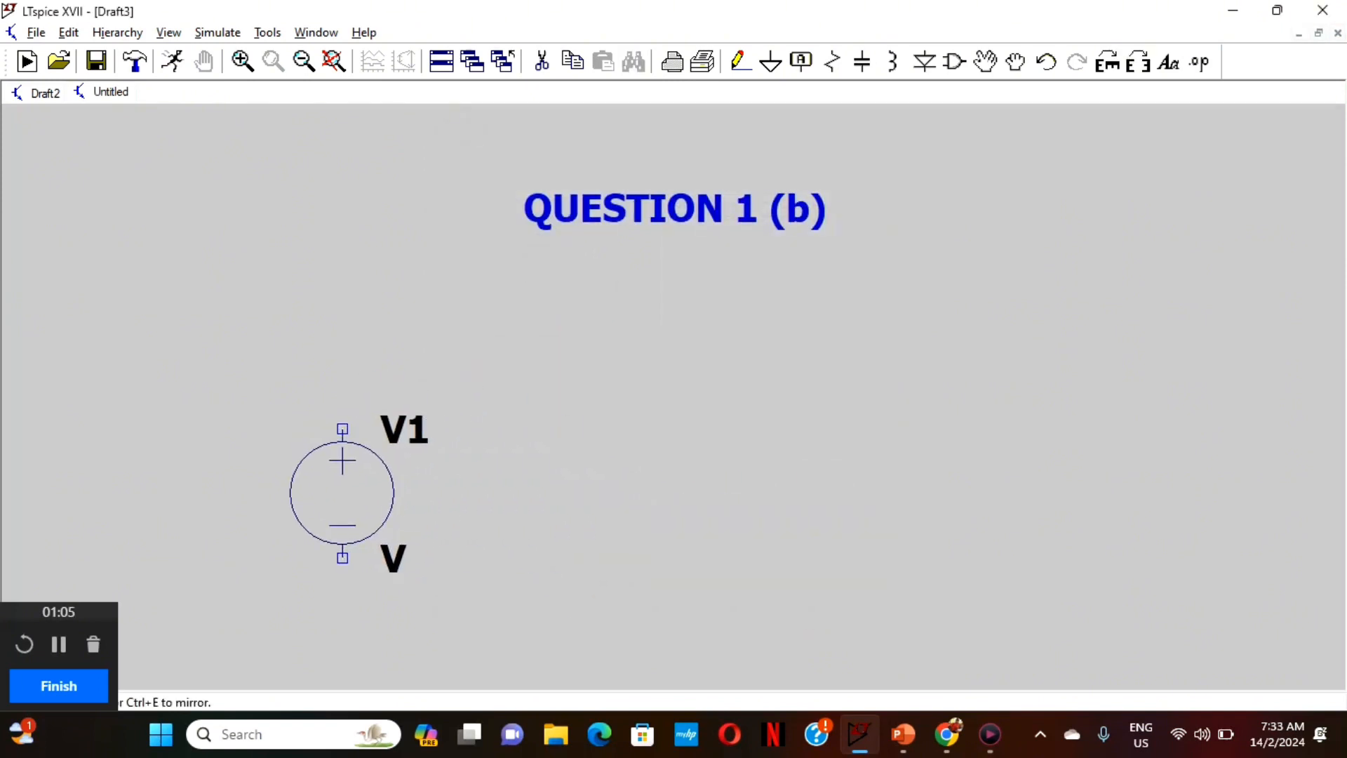
click(342, 402)
key(Escape)
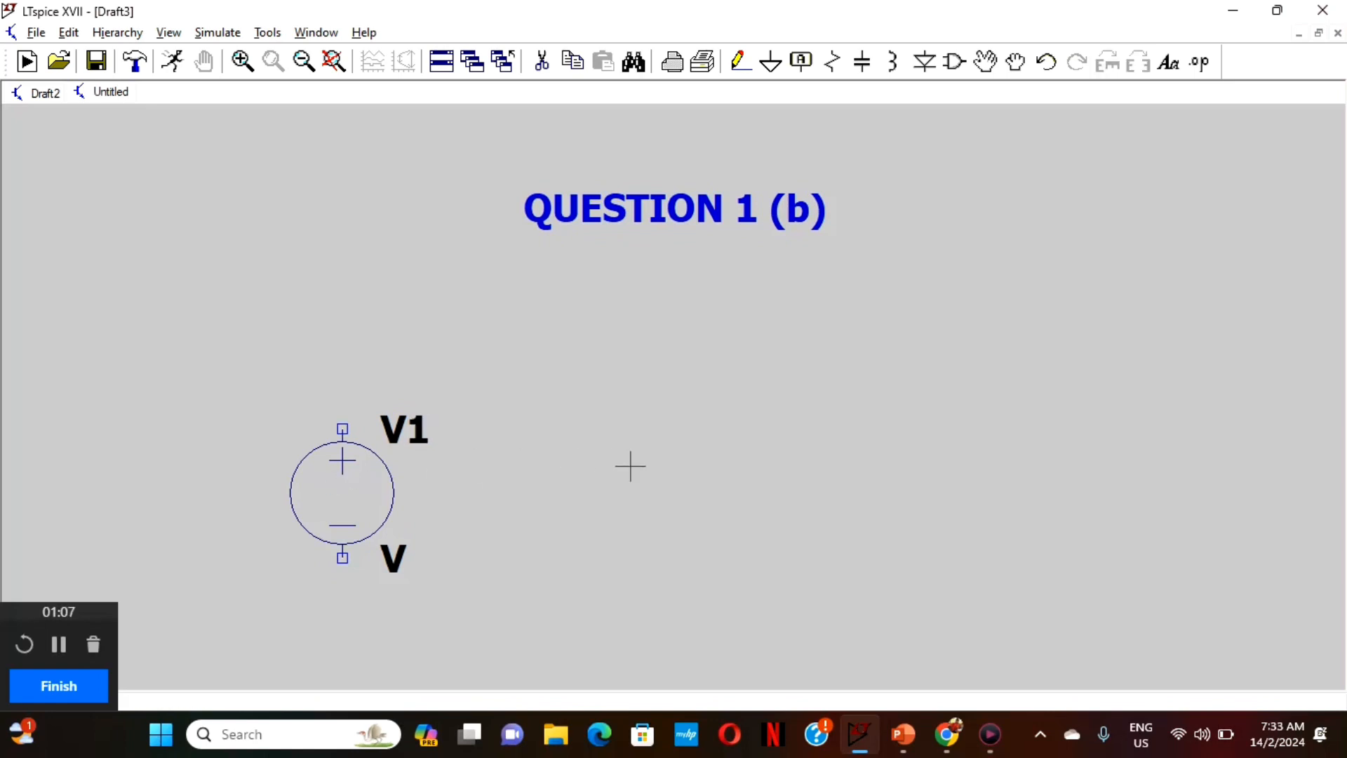
Place a resistor, rotated to horizontal, above and to the right of the voltage source, just under the title.
drag(638, 474, 607, 436)
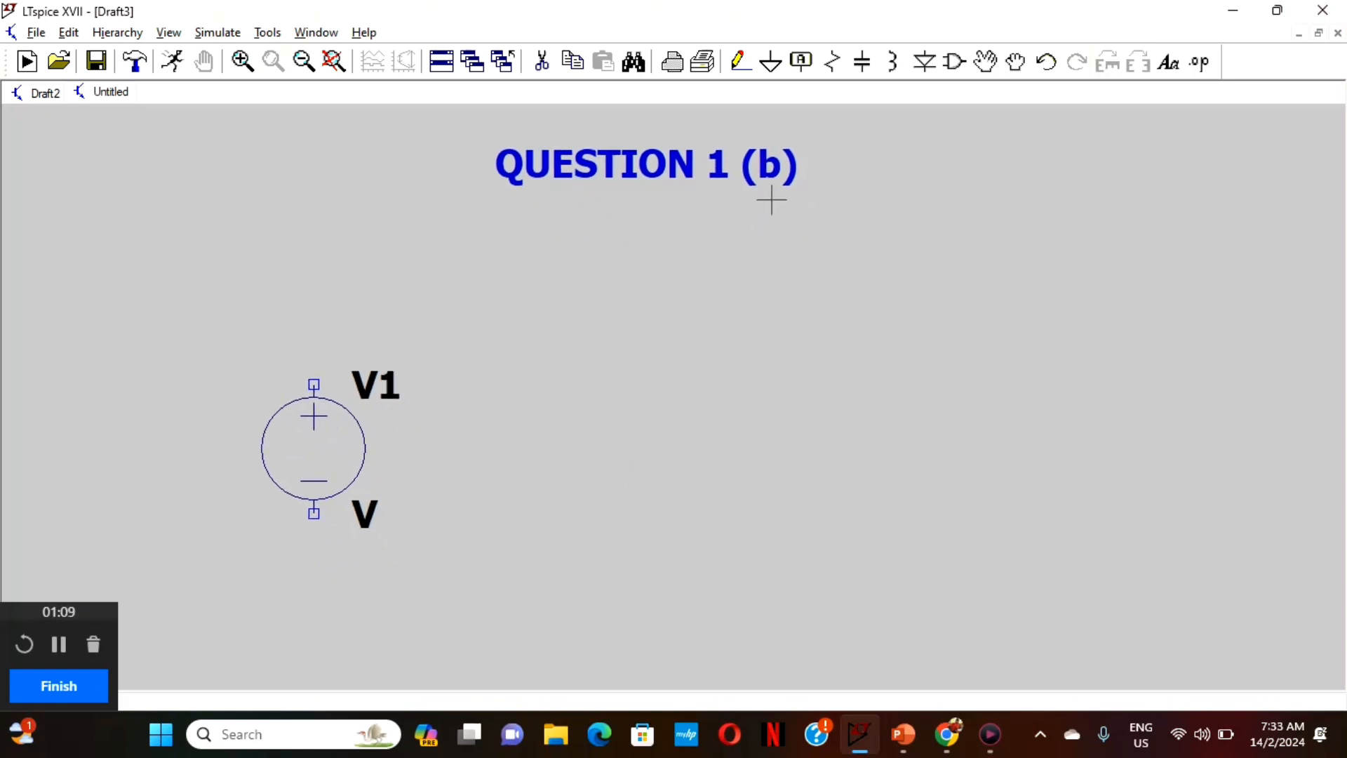
click(836, 59)
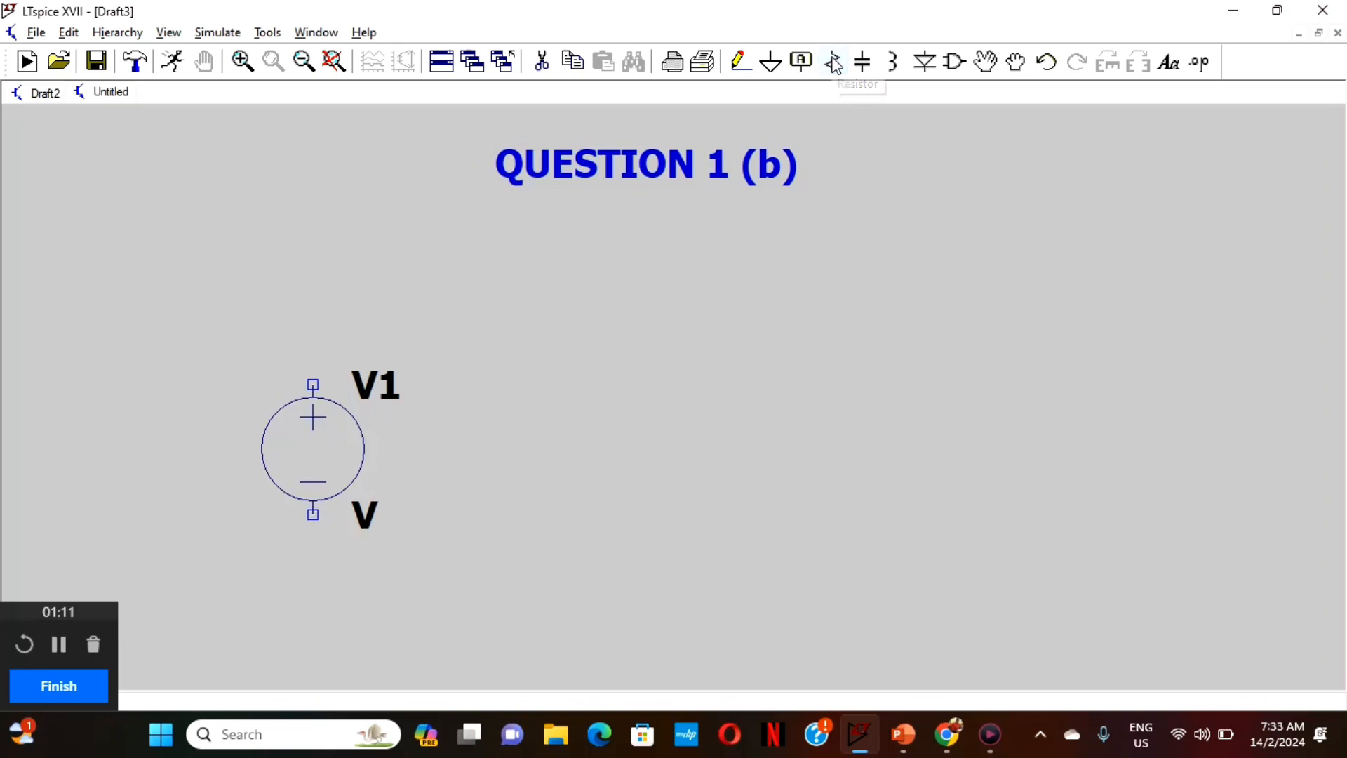
click(1108, 65)
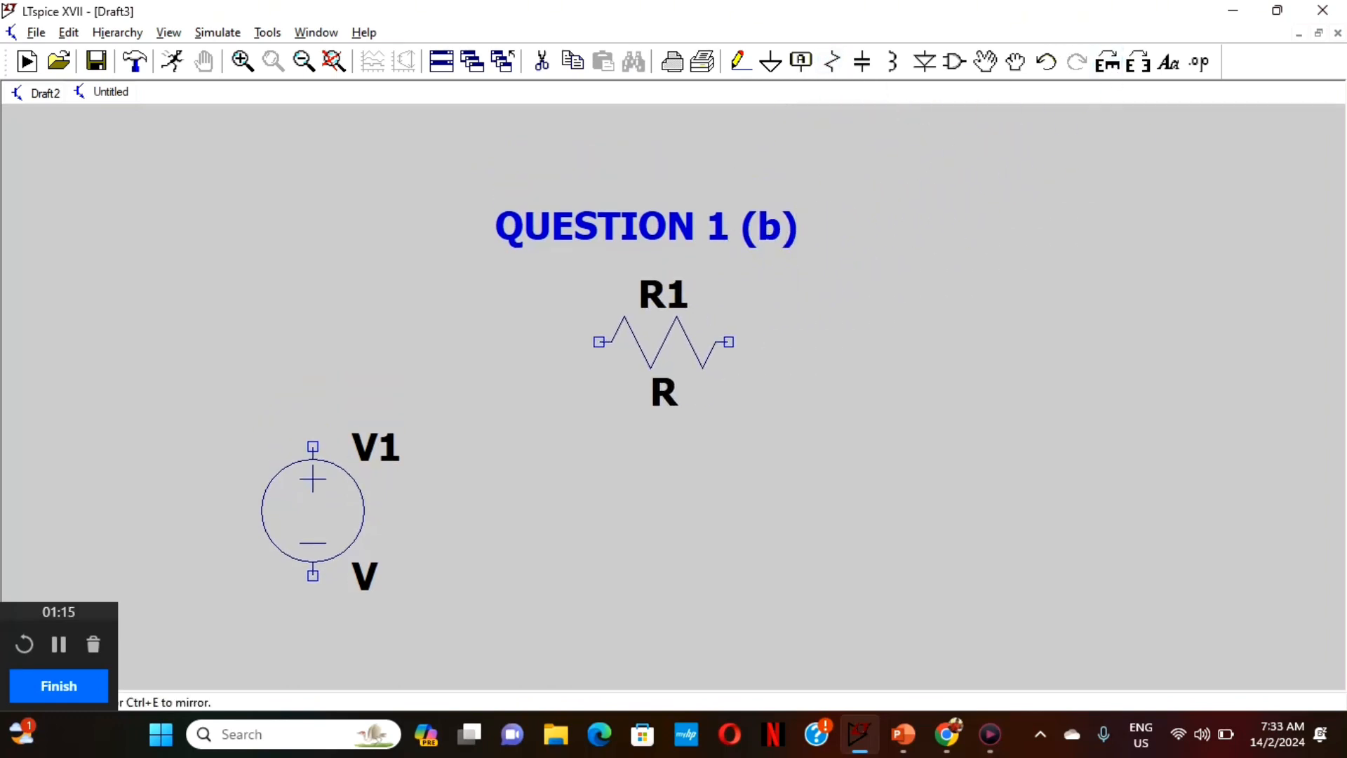
click(663, 342)
key(Escape)
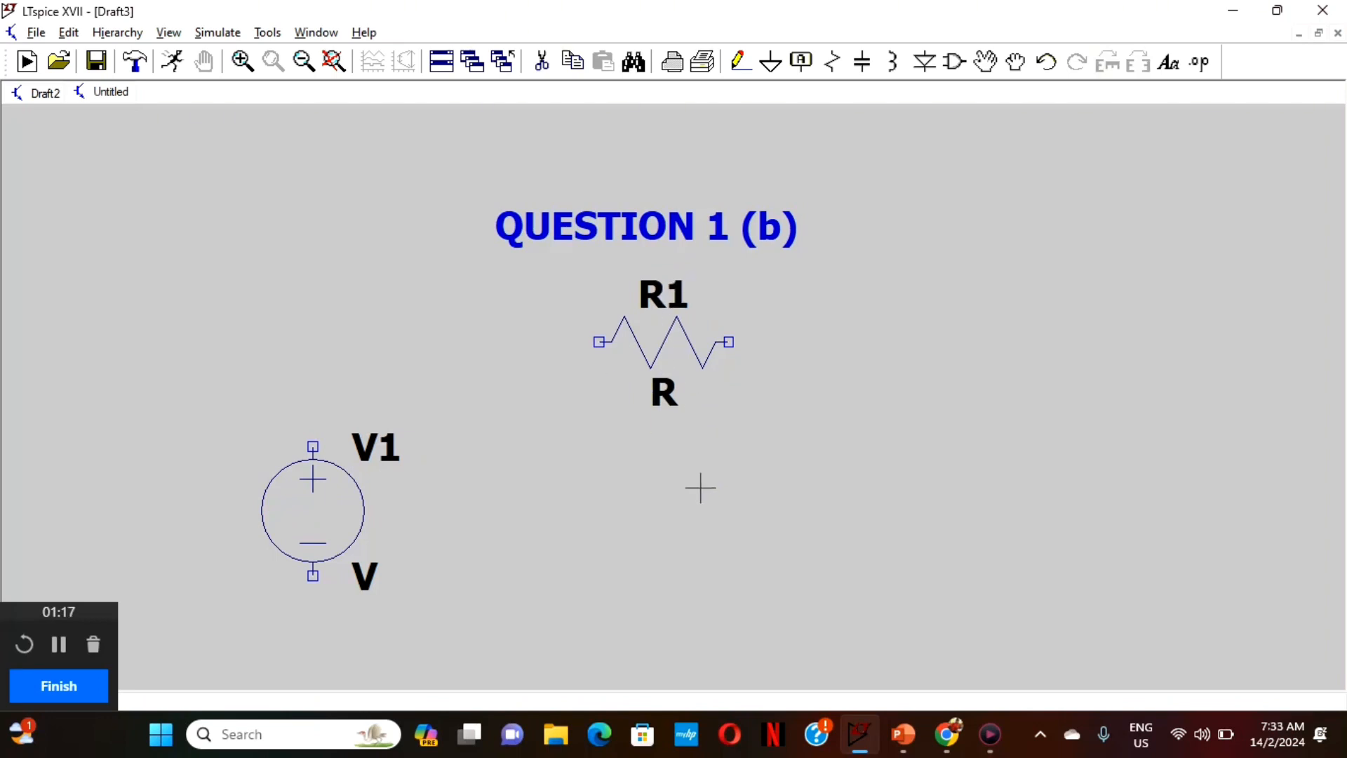
Place a vertical inductor to the right of and below the resistor, opposite the voltage source.
drag(697, 487, 697, 367)
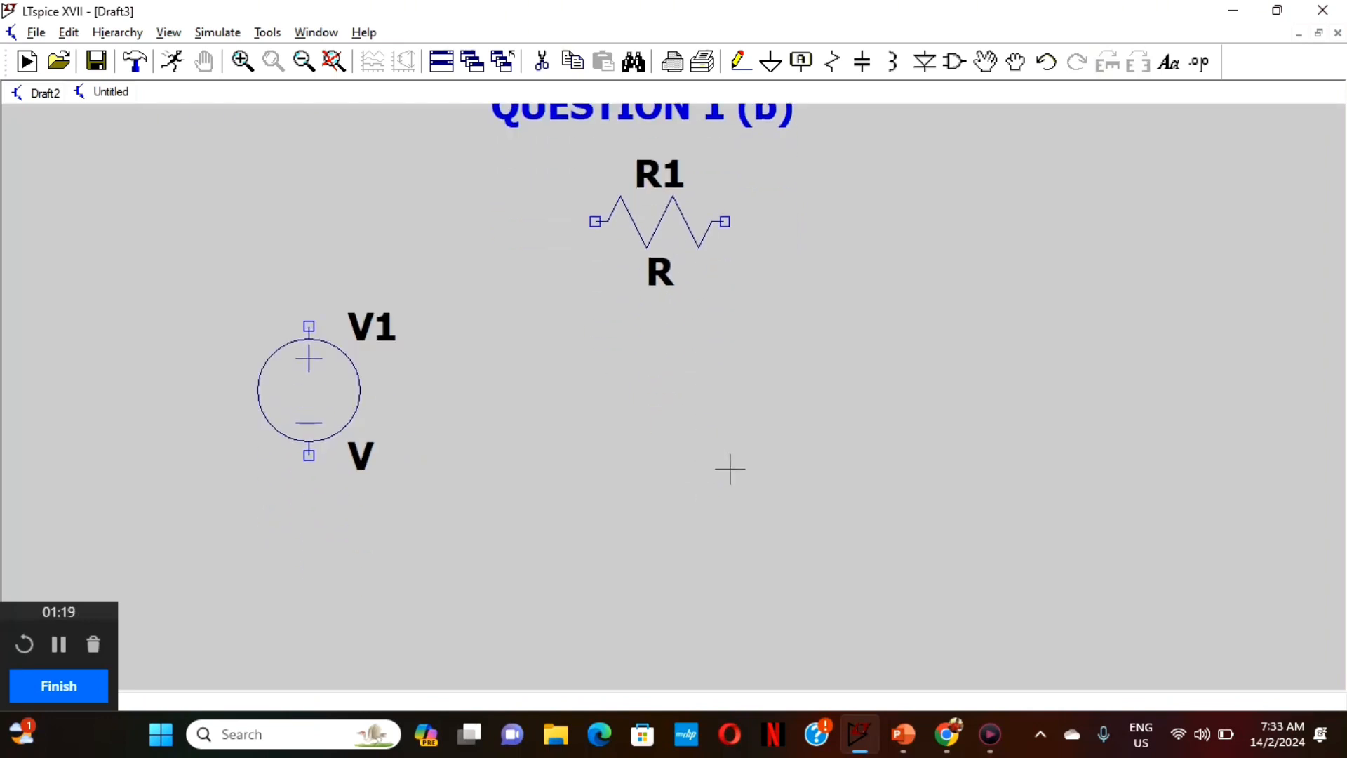
click(896, 63)
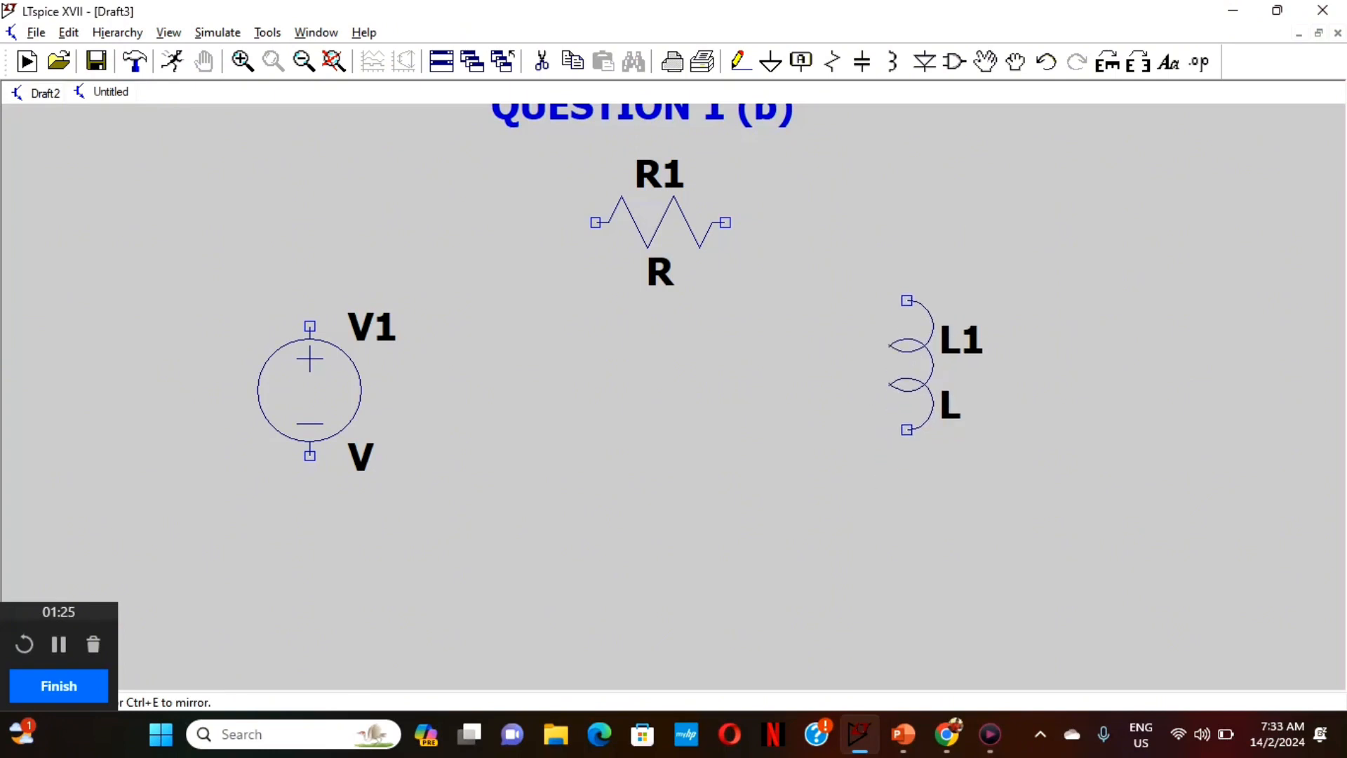
click(907, 365)
key(Escape)
Place a ground symbol below the components, slightly to the left of the inductor.
drag(507, 519, 507, 419)
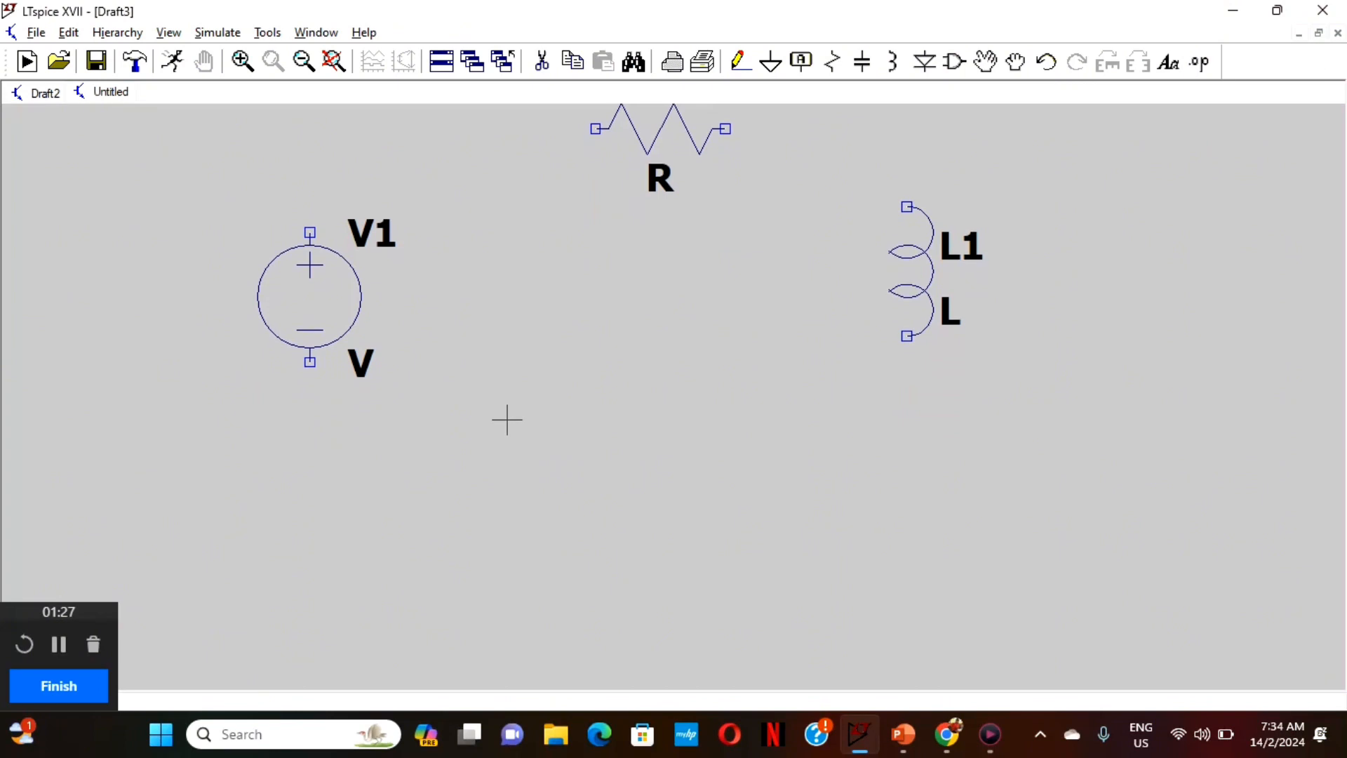
click(780, 67)
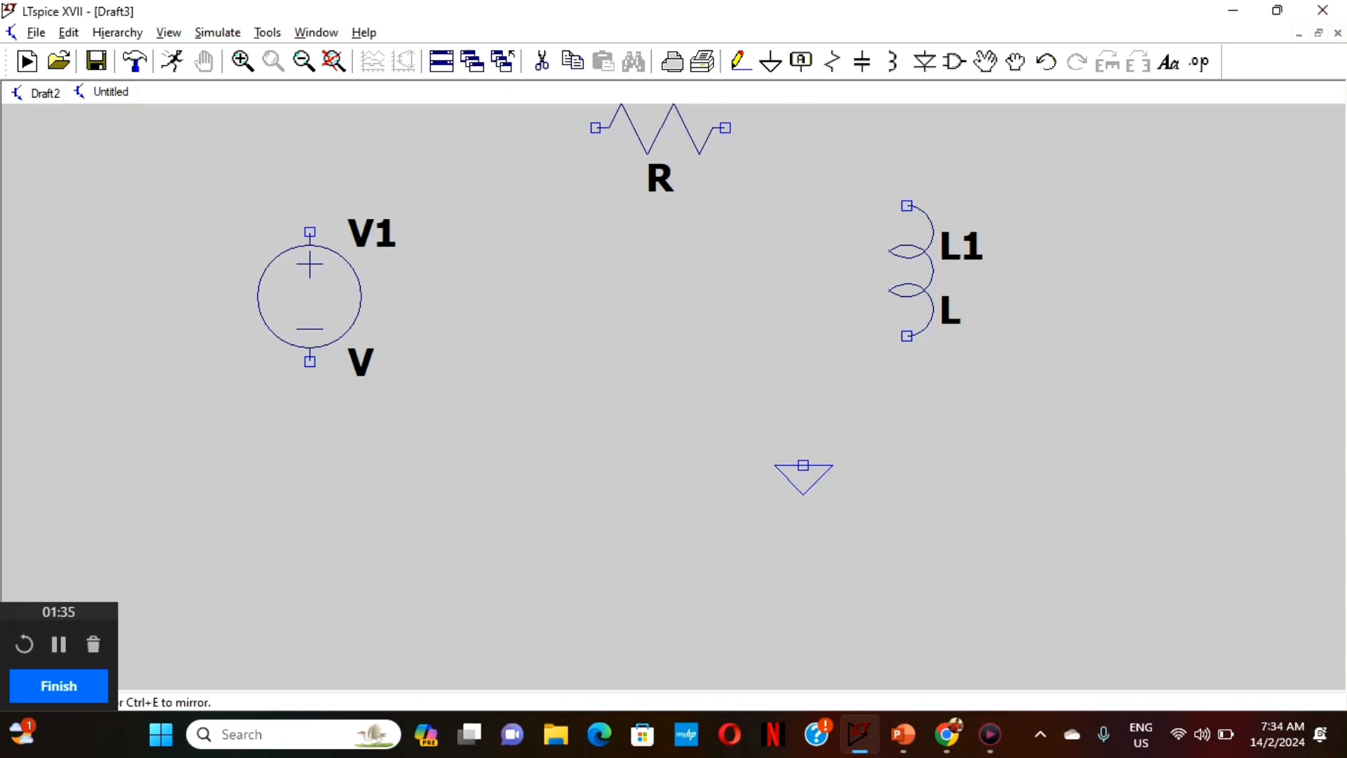
click(803, 465)
key(Escape)
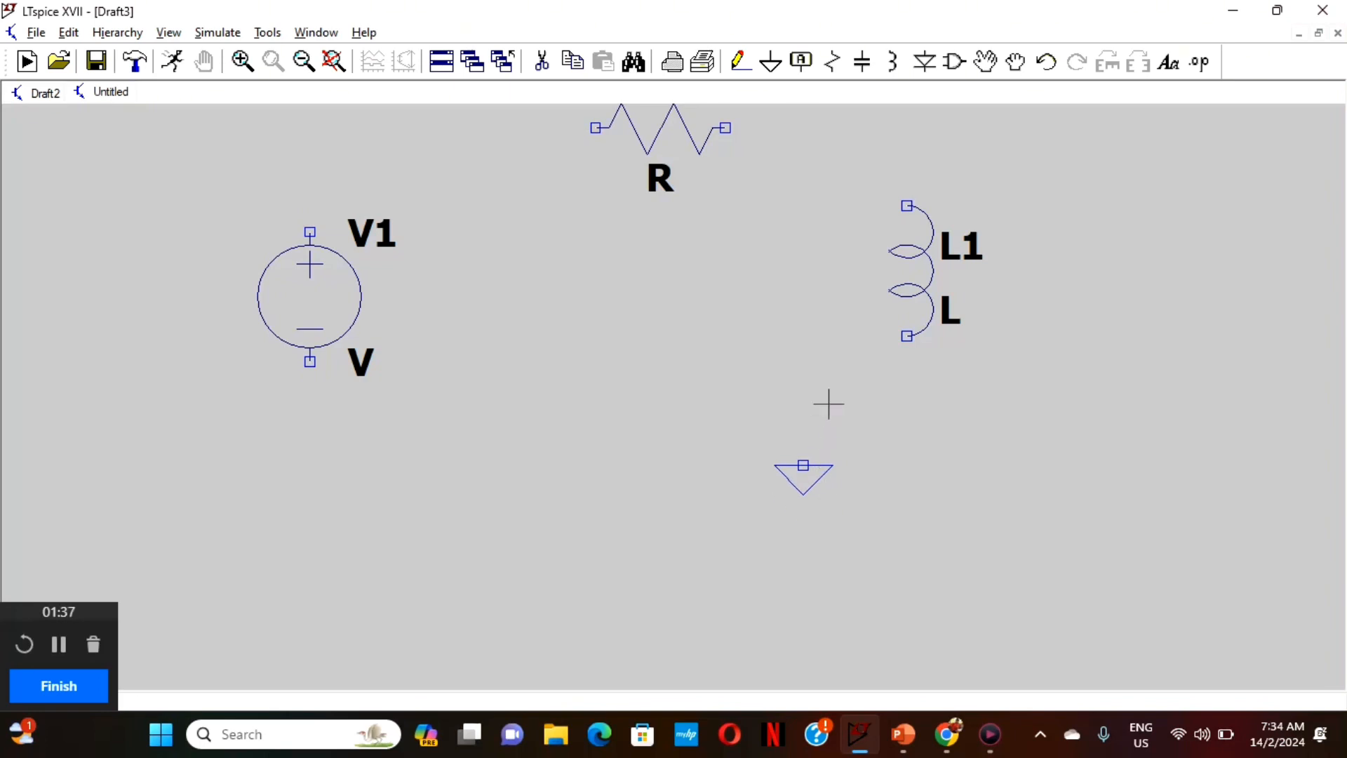
Wire the voltage source, resistor and inductor into one closed rectangular series loop.
drag(760, 361, 763, 439)
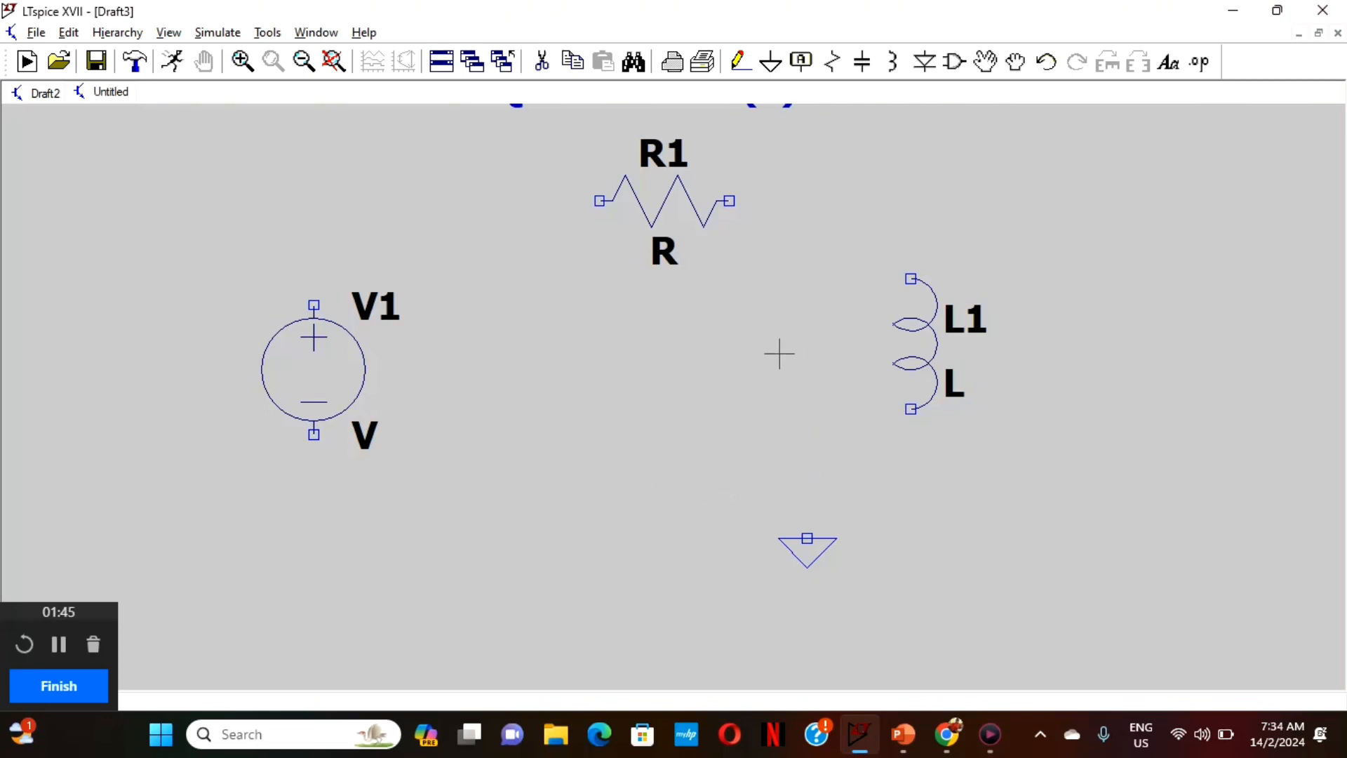
click(739, 61)
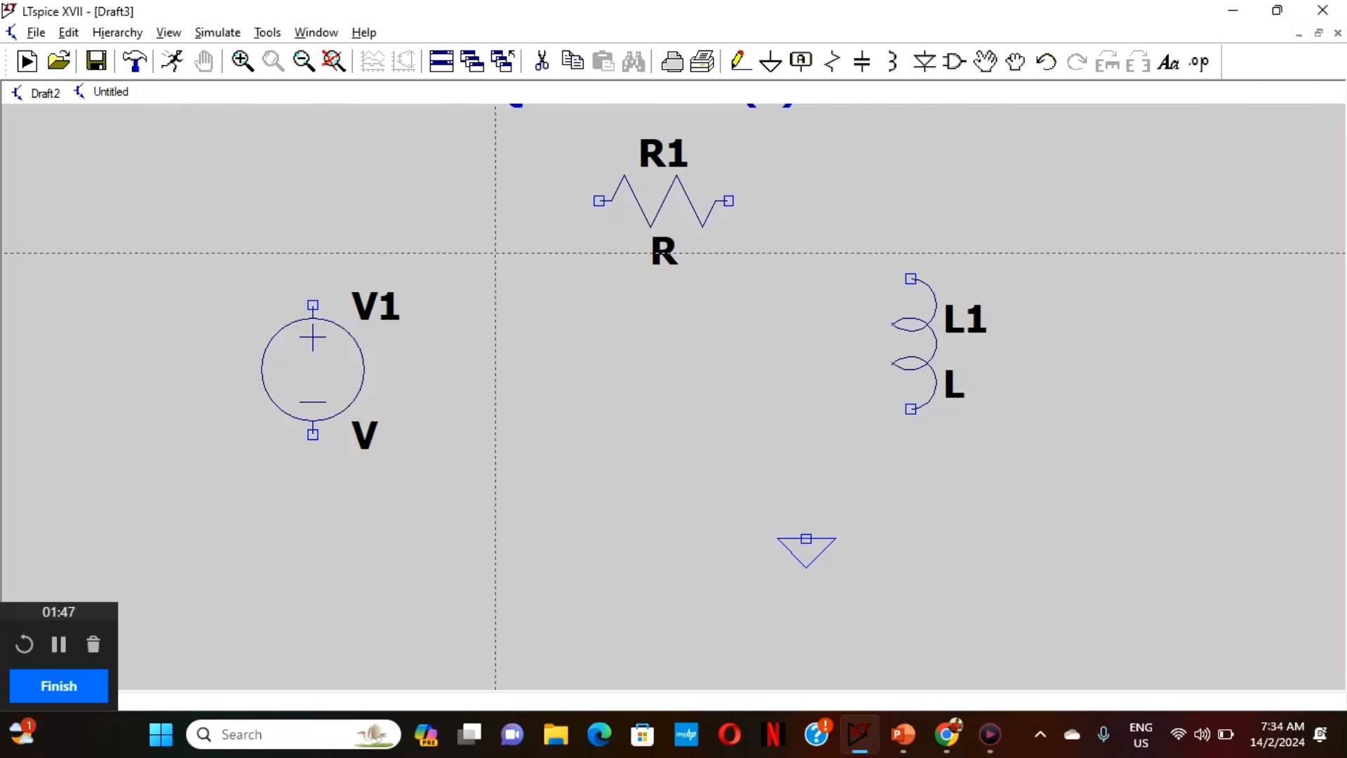
click(313, 305)
click(312, 202)
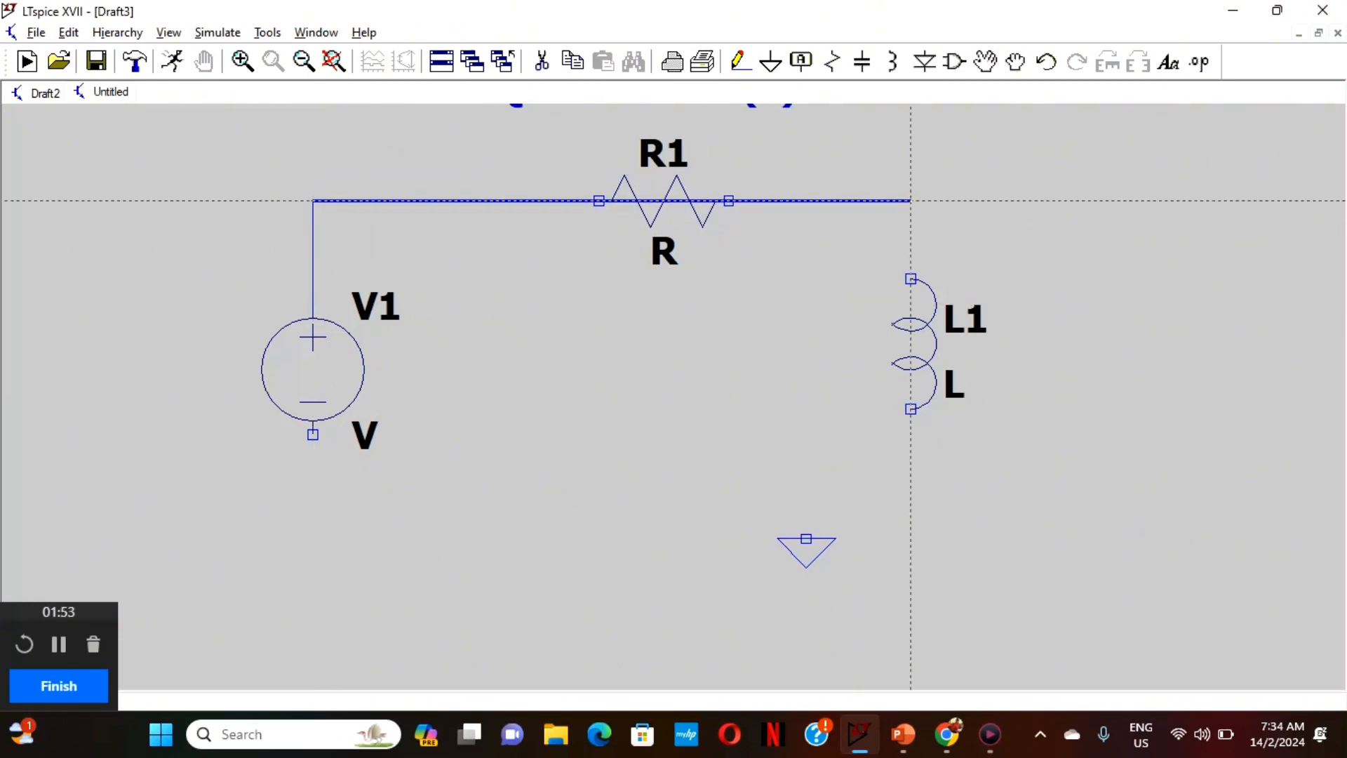
click(910, 201)
click(910, 486)
click(313, 461)
click(313, 202)
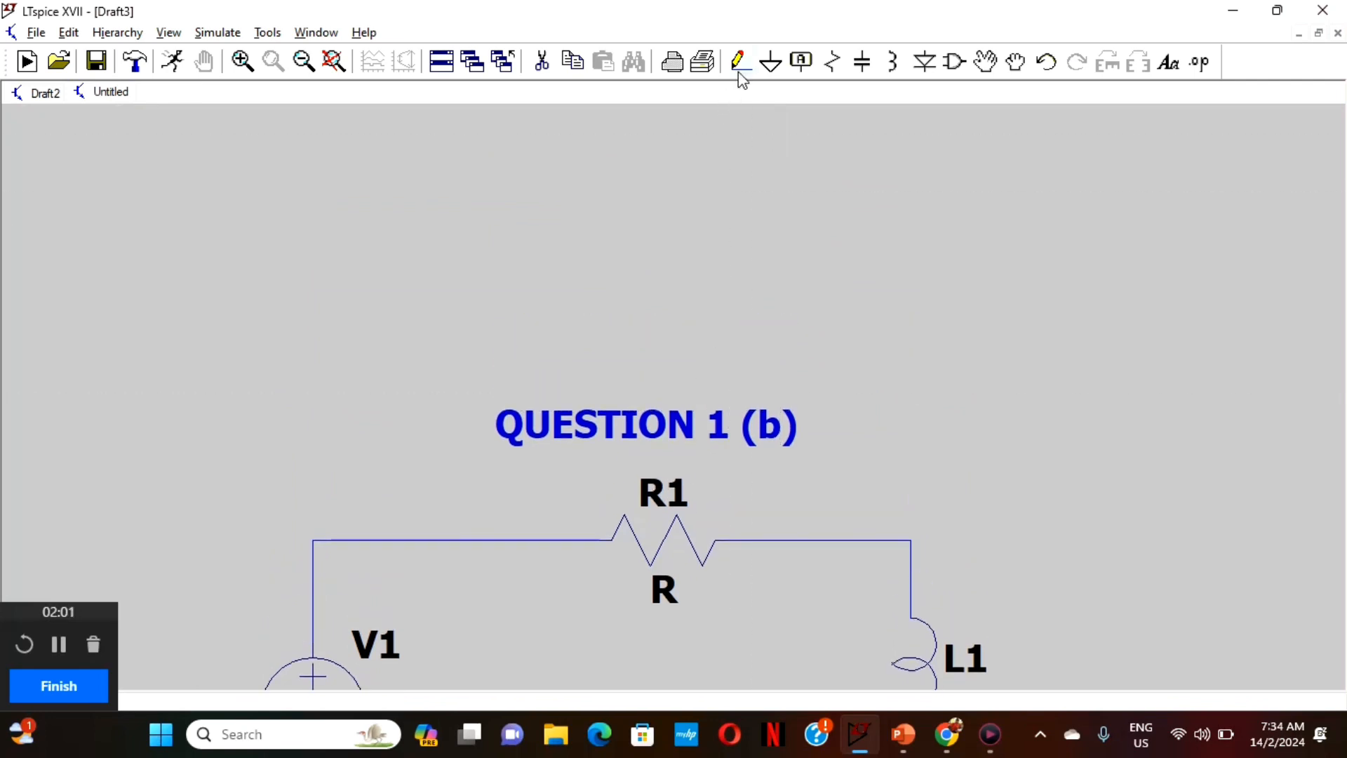
click(806, 540)
right_click(805, 228)
click(832, 411)
right_click(832, 419)
click(859, 471)
right_click(858, 262)
right_click(791, 255)
Wire the ground symbol to the bottom wire of the loop.
drag(769, 340, 756, 76)
drag(902, 565, 894, 402)
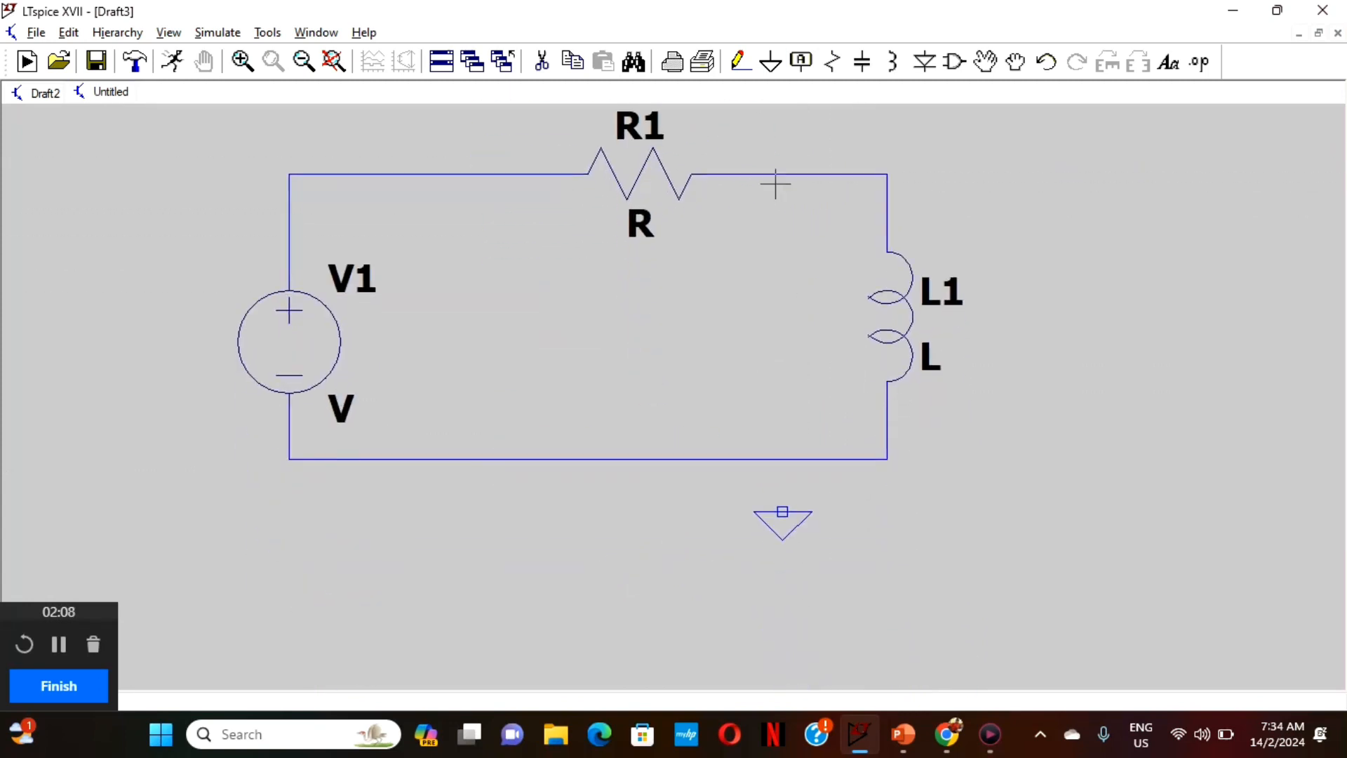
click(741, 62)
click(783, 459)
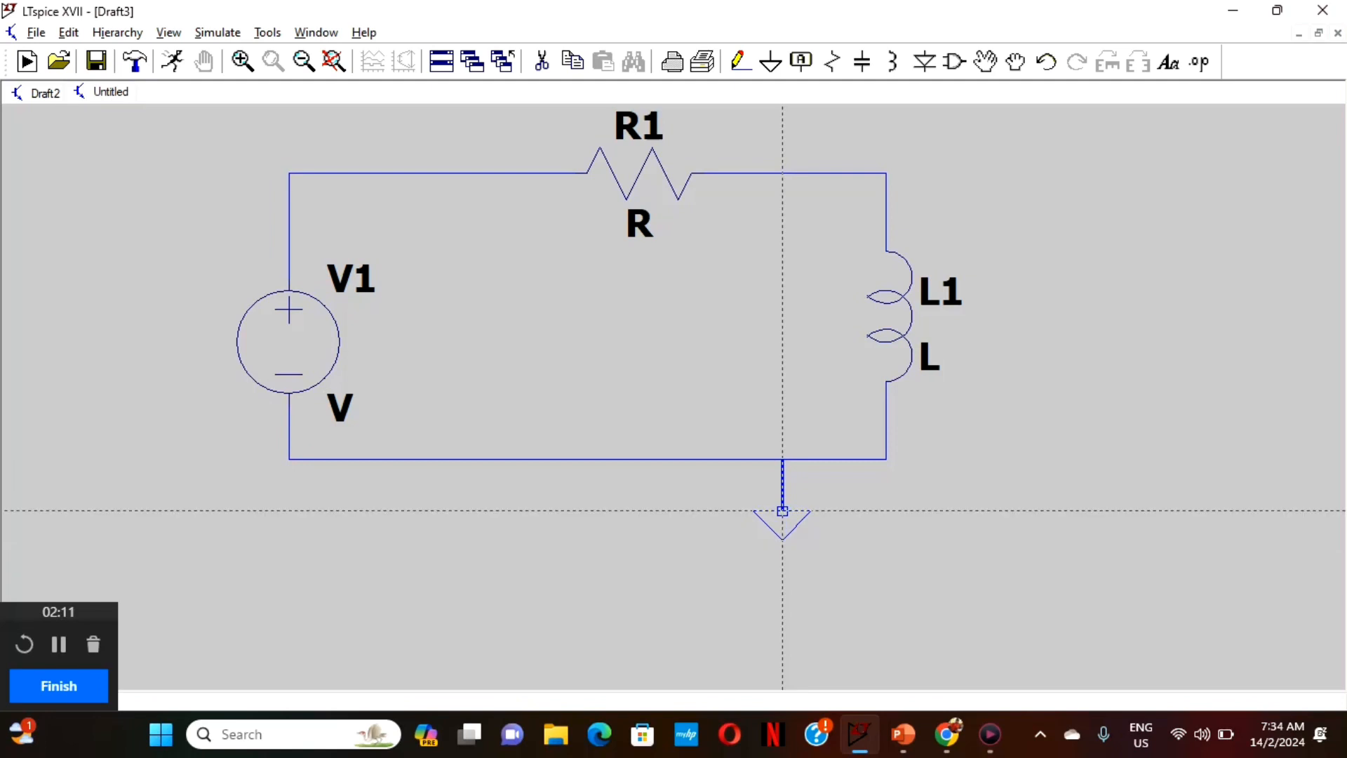
click(783, 510)
right_click(782, 511)
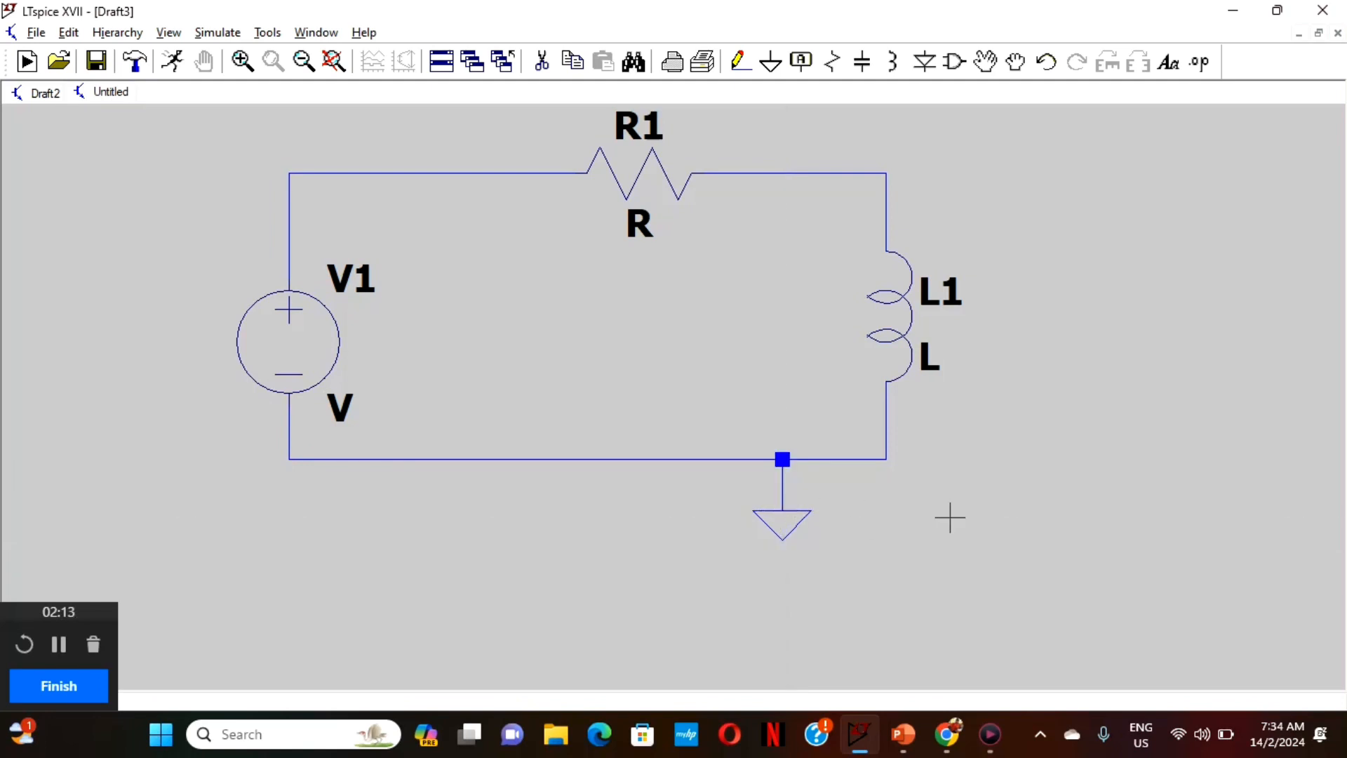
Define voltage source V1 as a SINE function with amplitude 5 V, frequency 8 Hz and phase 90 degrees.
drag(950, 517, 1007, 646)
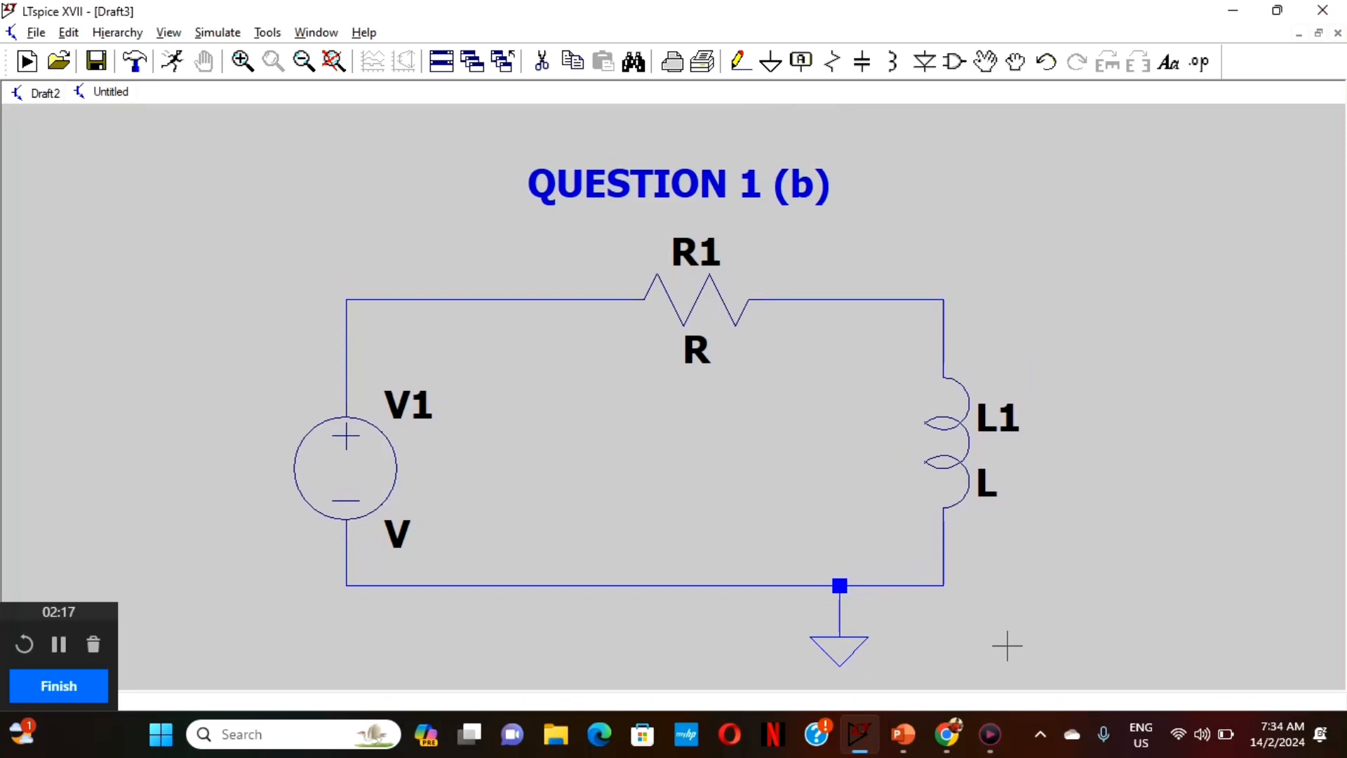
right_click(324, 484)
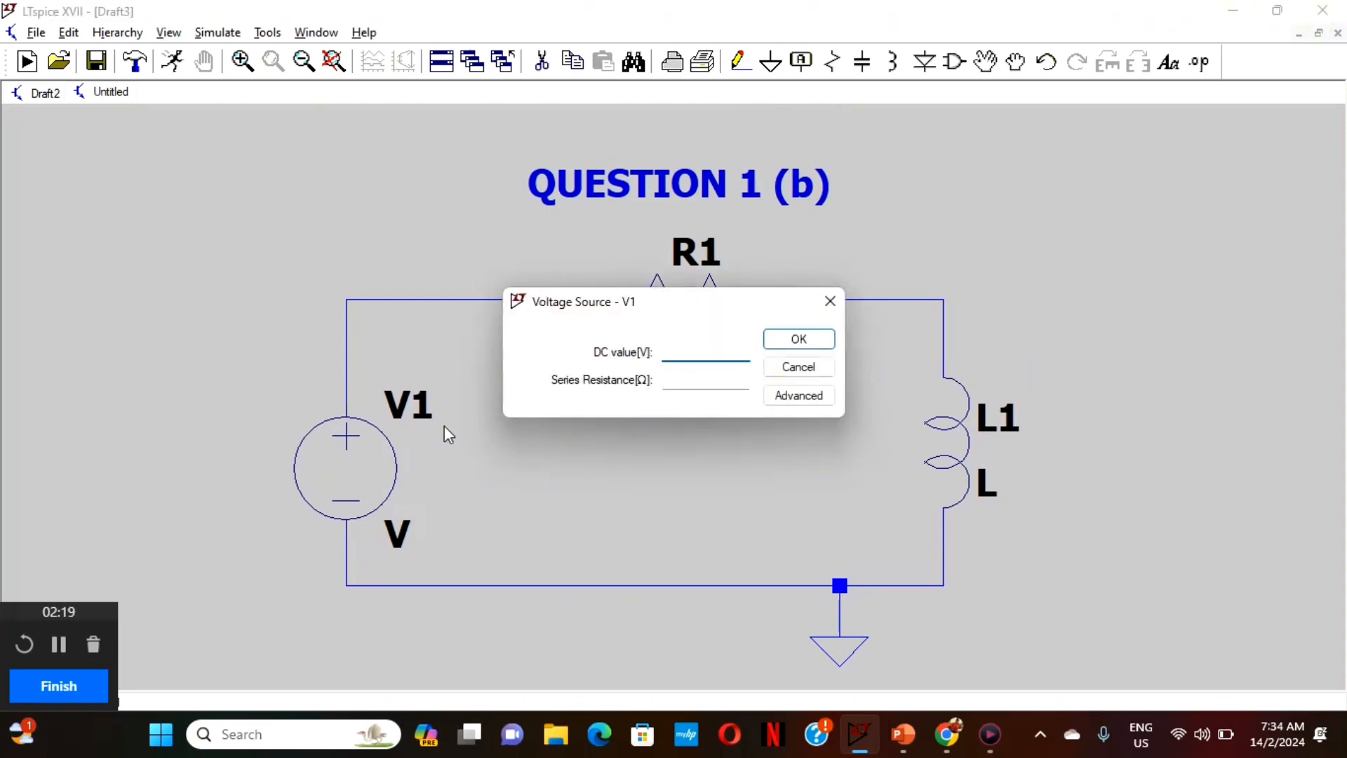
click(793, 395)
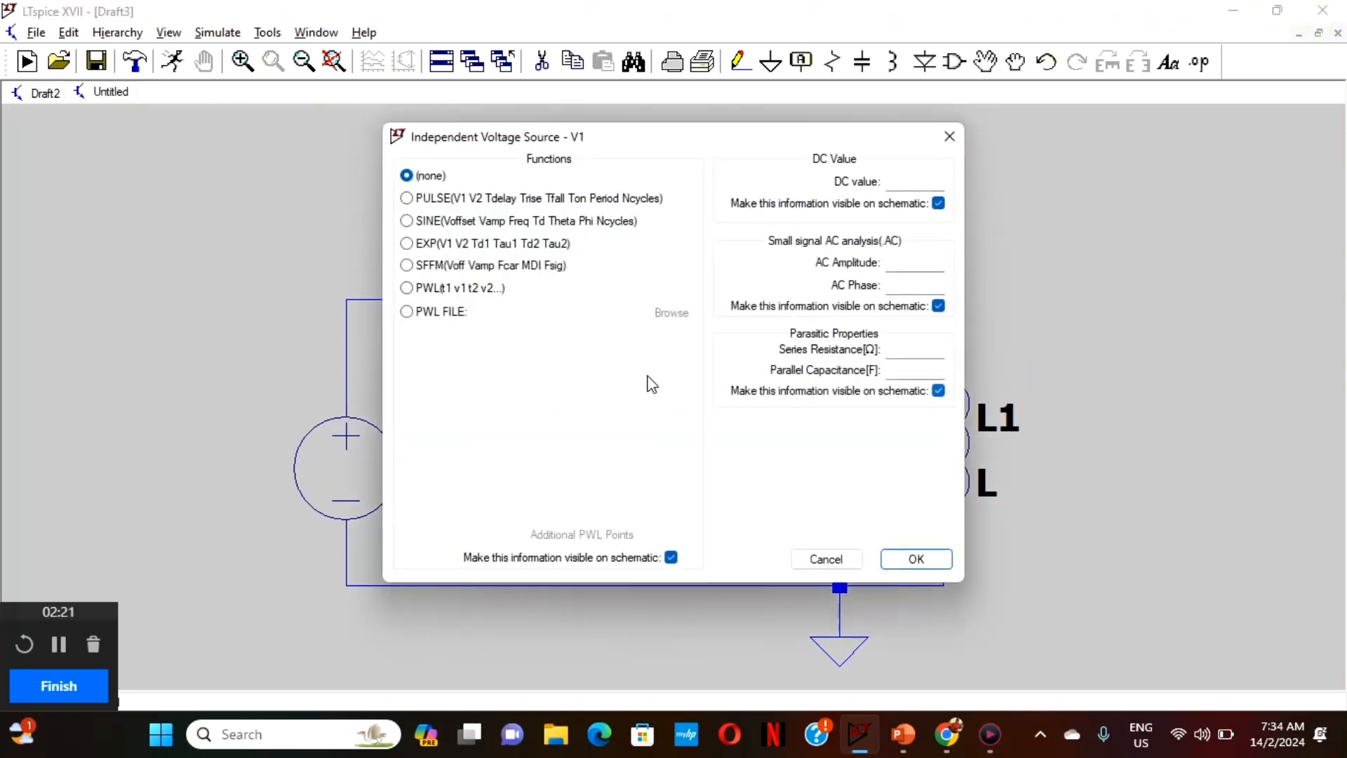
click(407, 221)
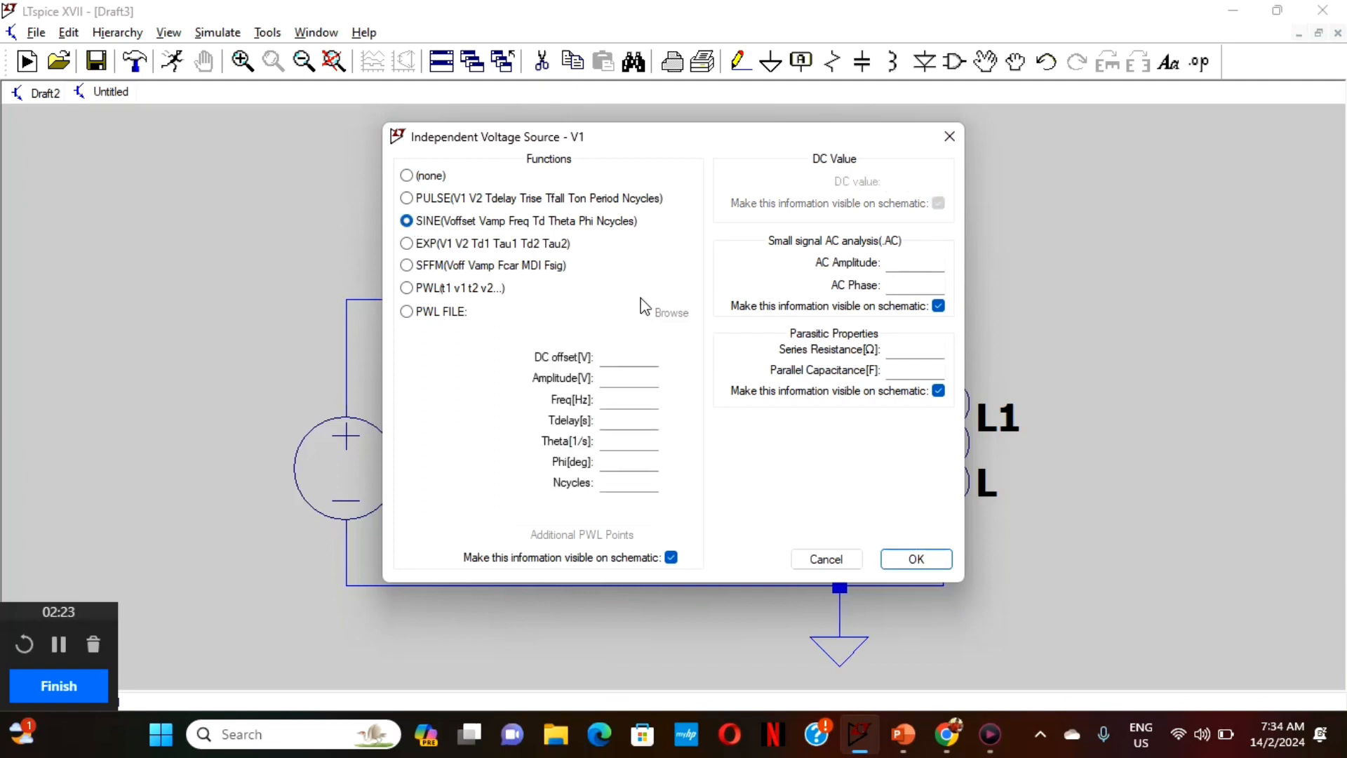
click(624, 377)
click(630, 401)
click(644, 460)
text(90)
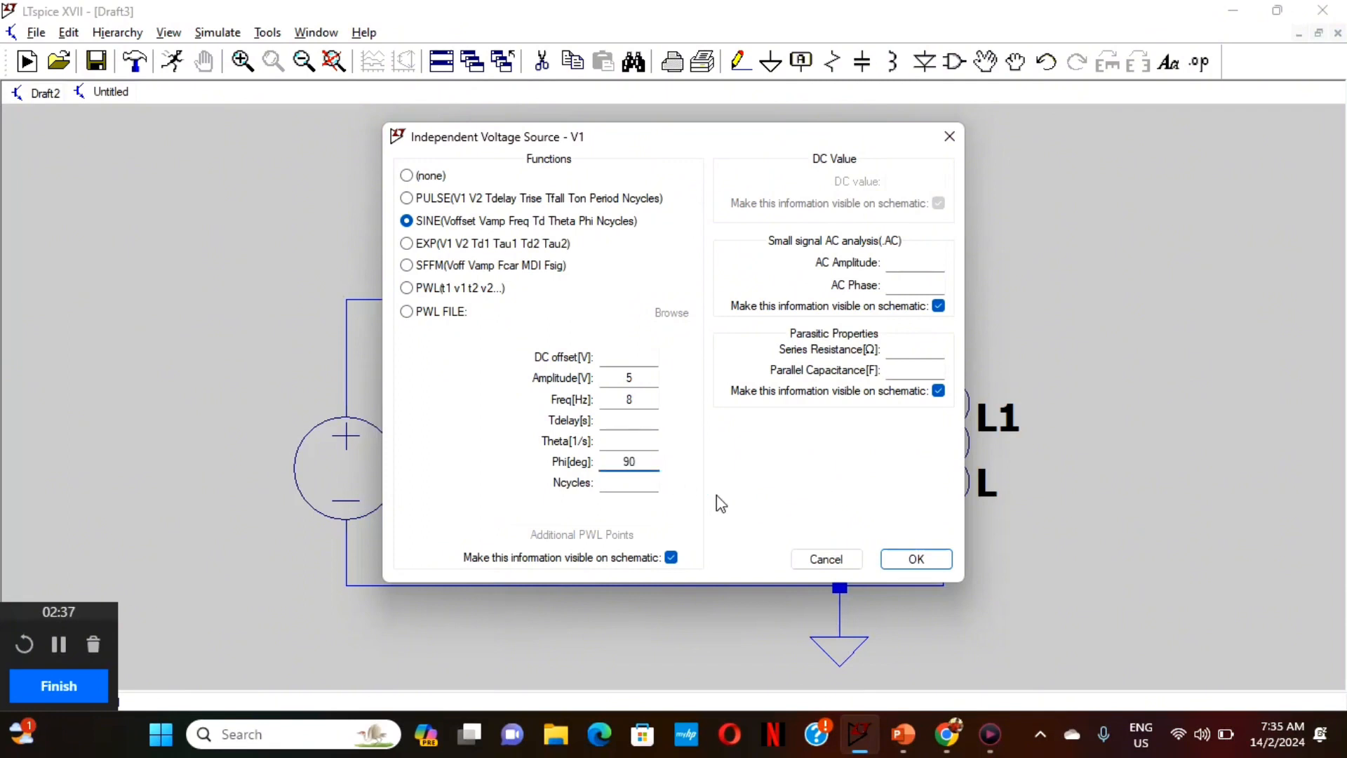
click(930, 563)
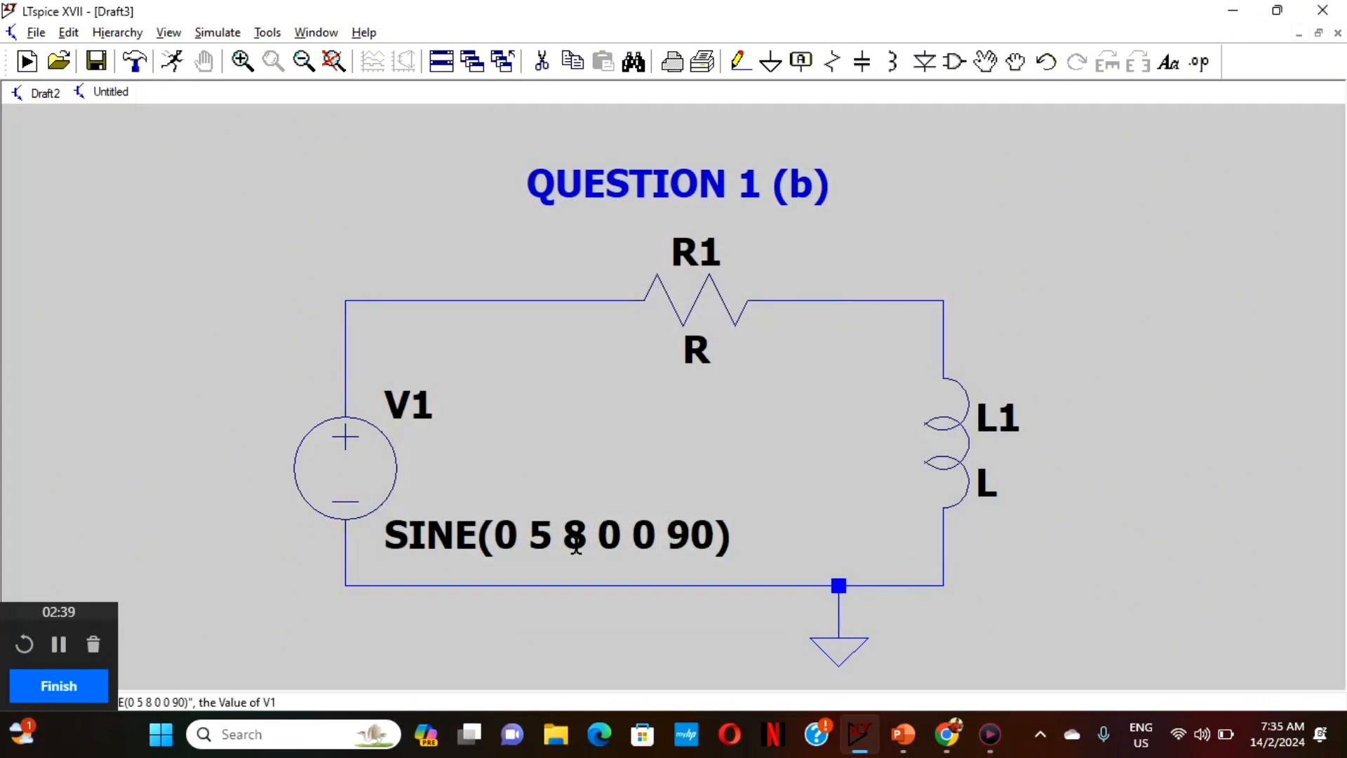
Set the resistance of R1 to 1000 ohms.
right_click(699, 327)
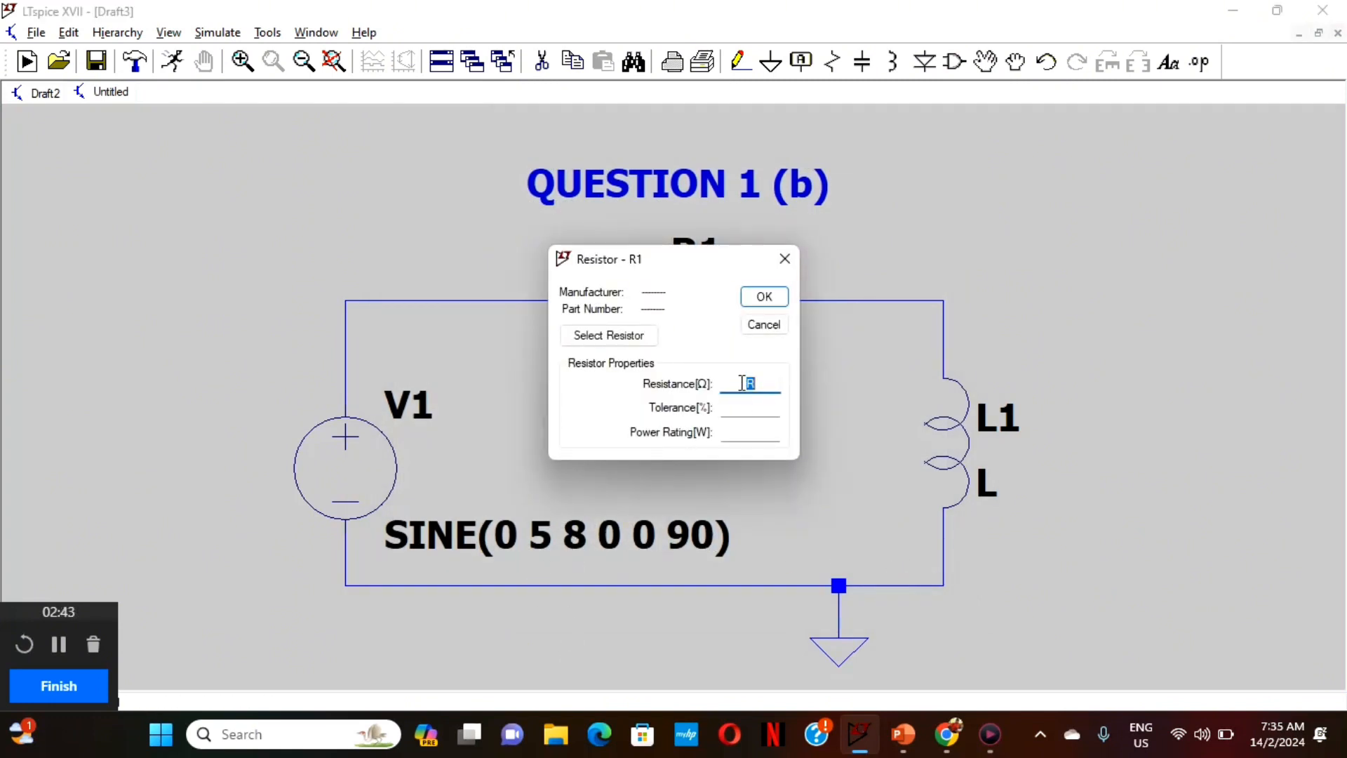
key(BackSpace)
text(1000)
click(767, 296)
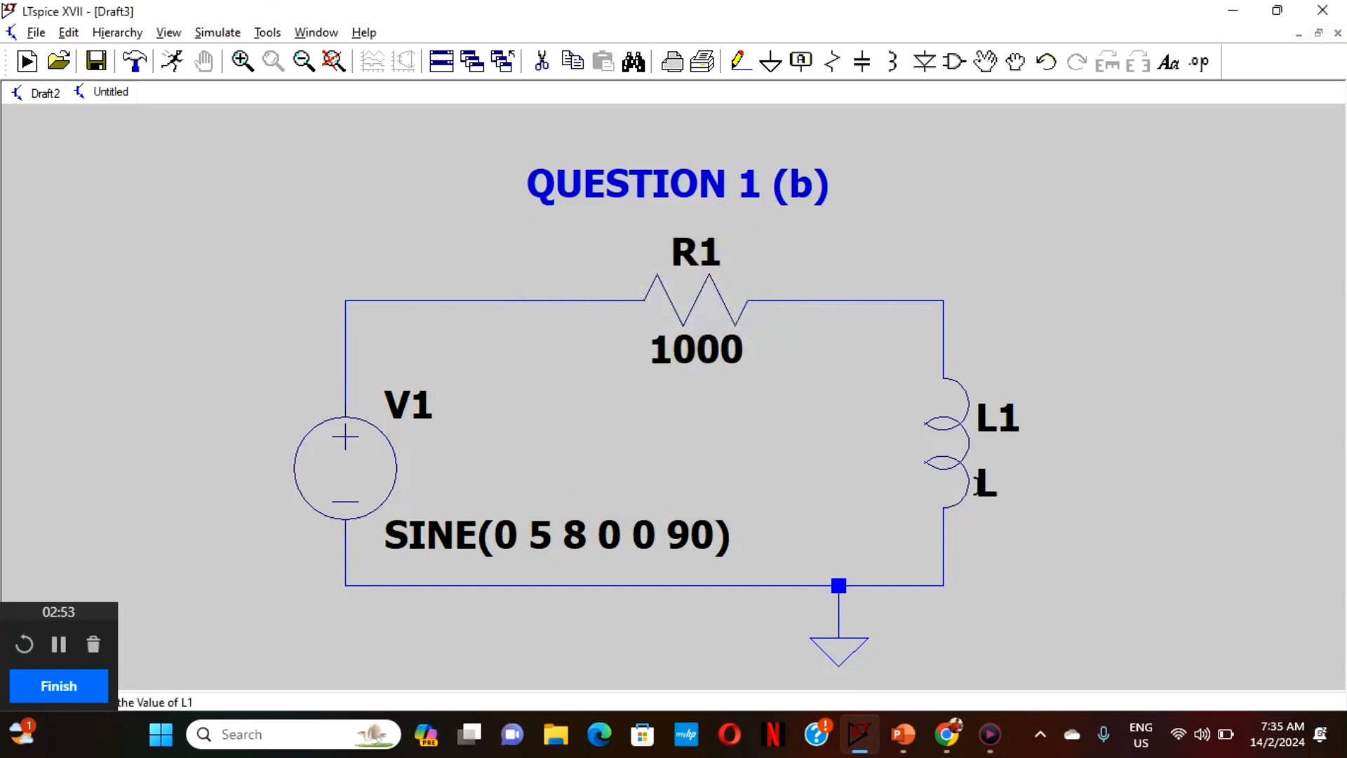
Set the value of inductor L1 to 15.
right_click(977, 484)
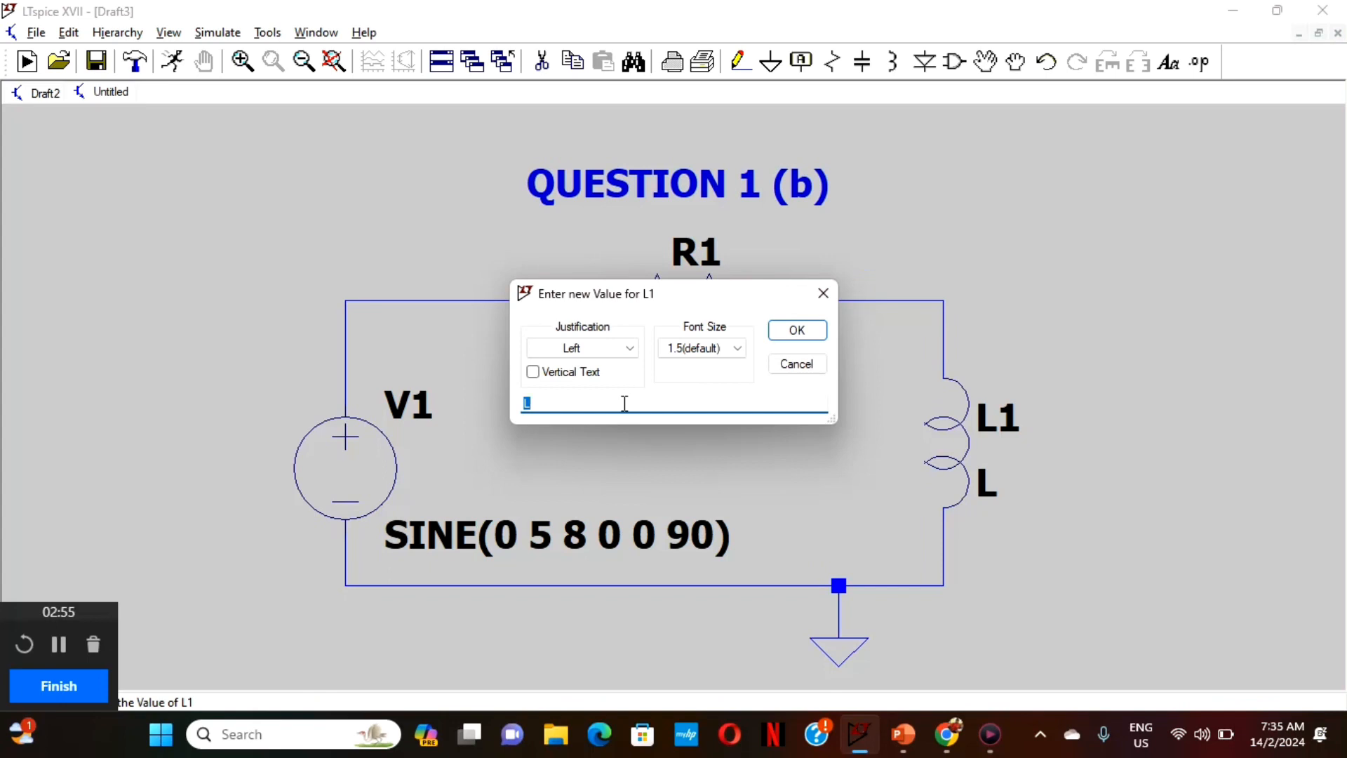
text(15)
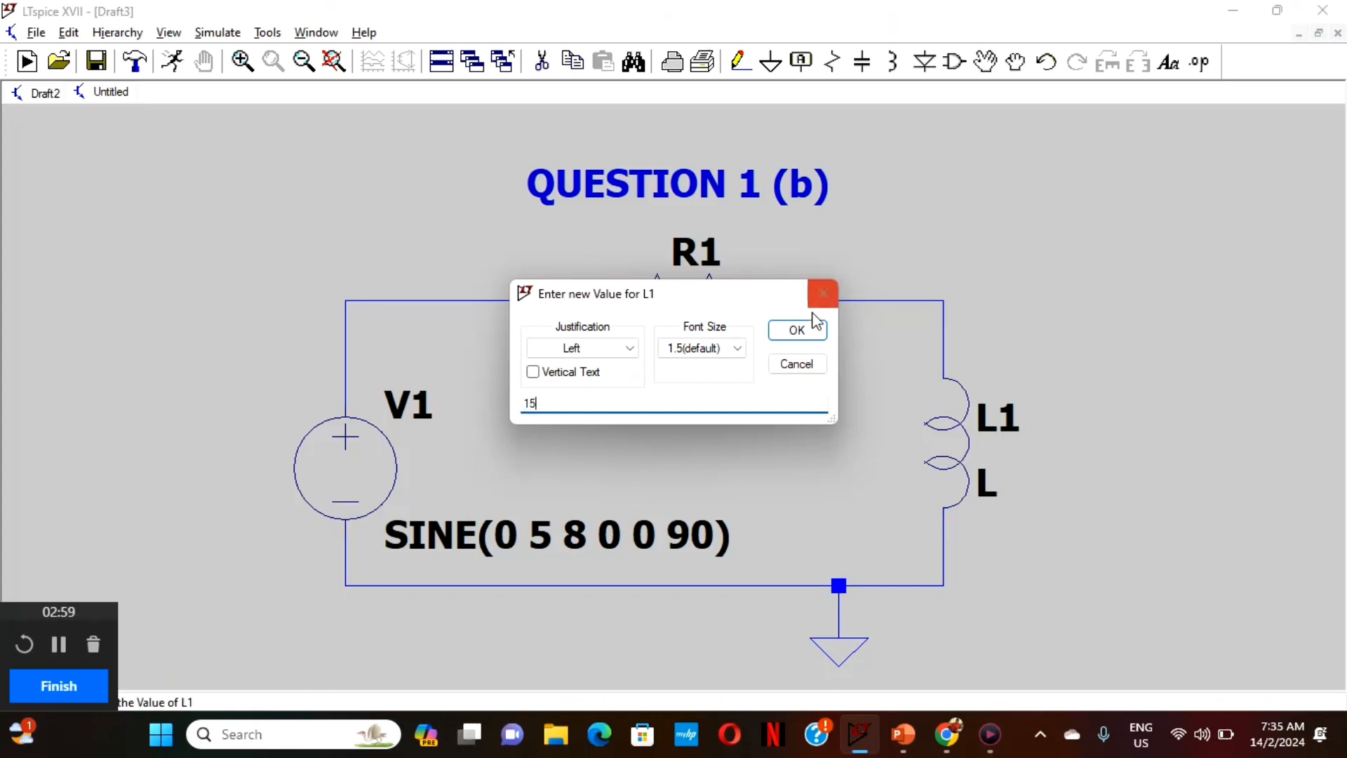
click(797, 329)
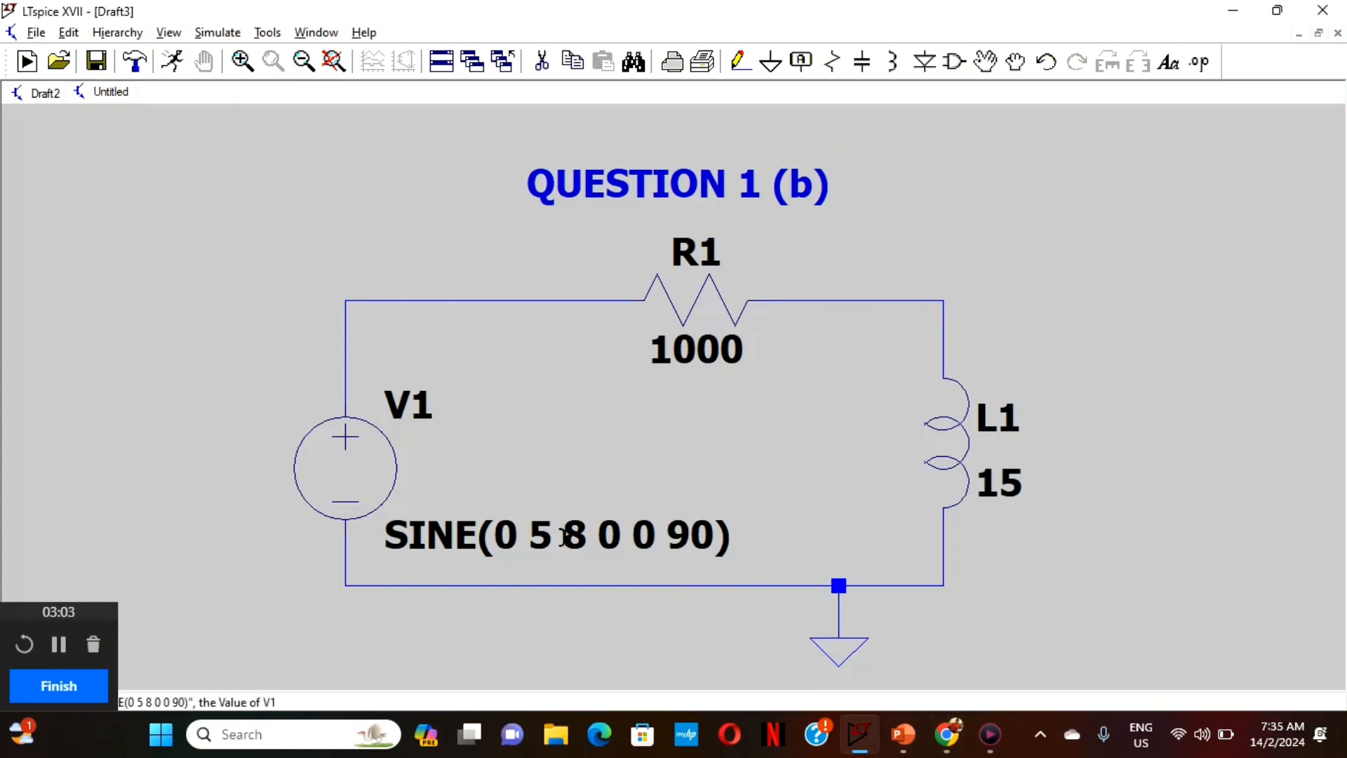
Label the net at the corner between the voltage source and the resistor as Vin.
click(804, 66)
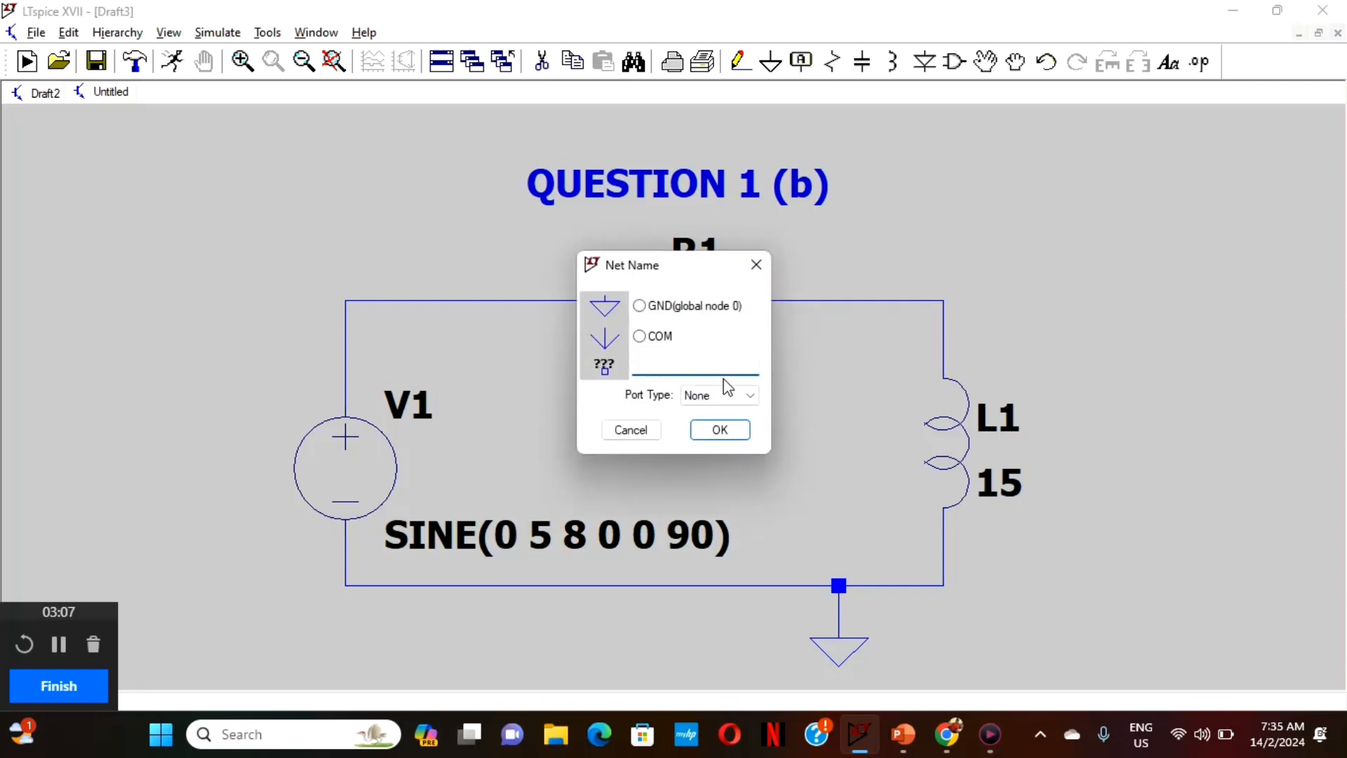
text(Vin)
click(749, 438)
click(345, 300)
key(Escape)
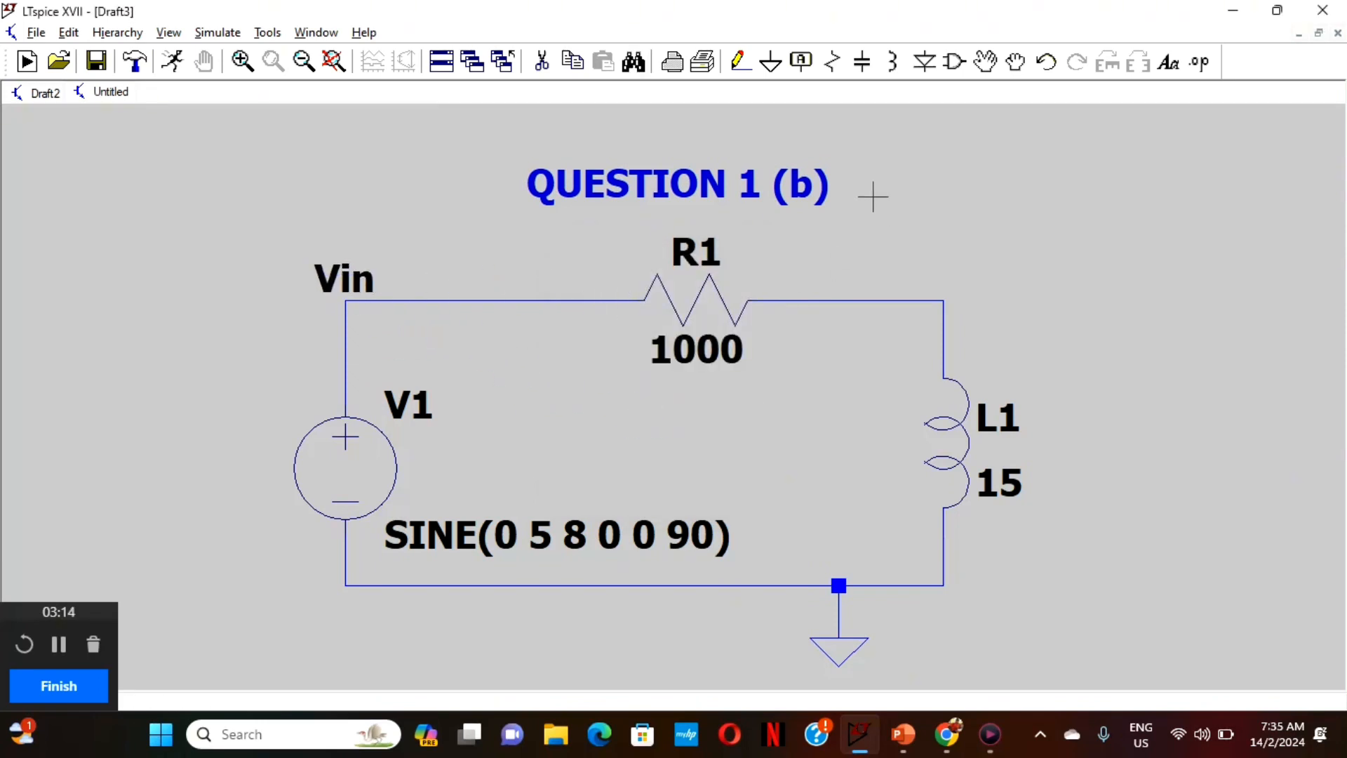
Label the net at the corner between the resistor and the inductor as Vout.
click(800, 62)
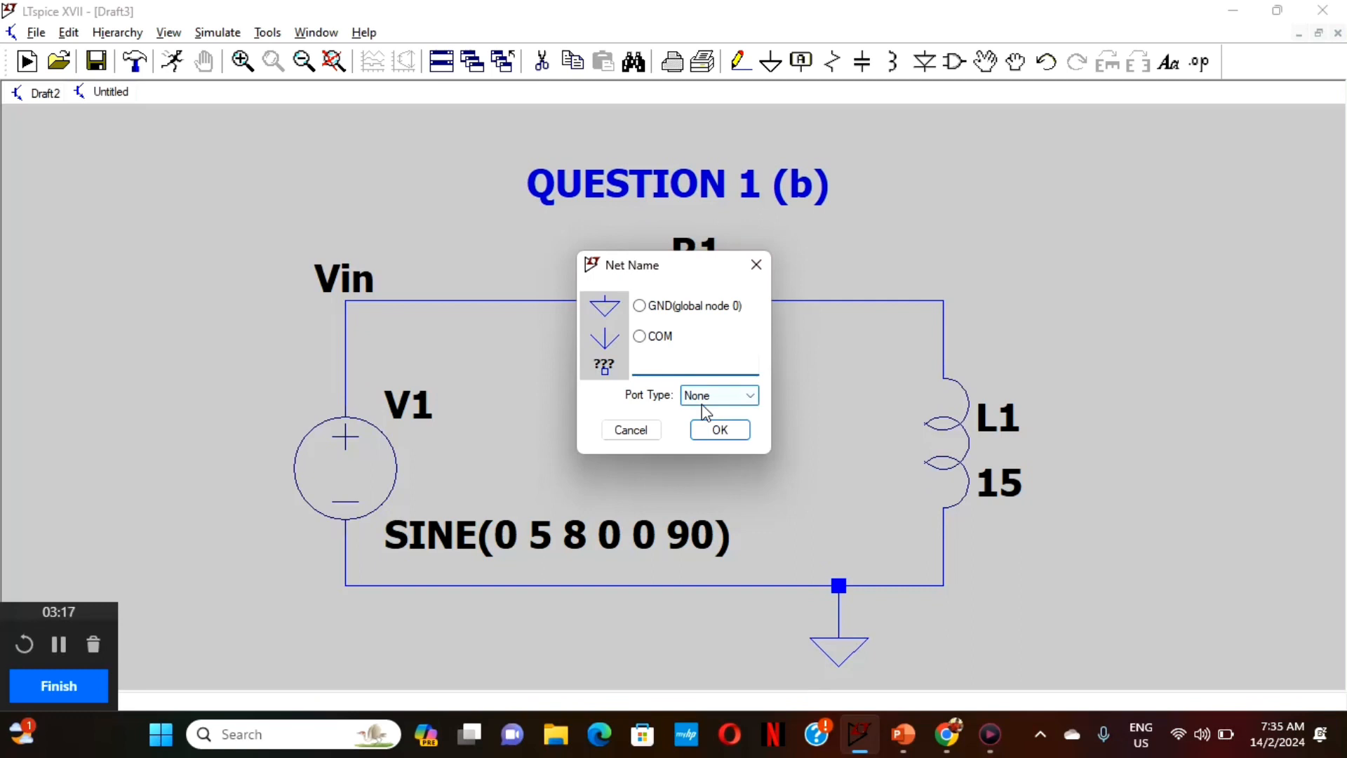
text(Vout)
click(720, 430)
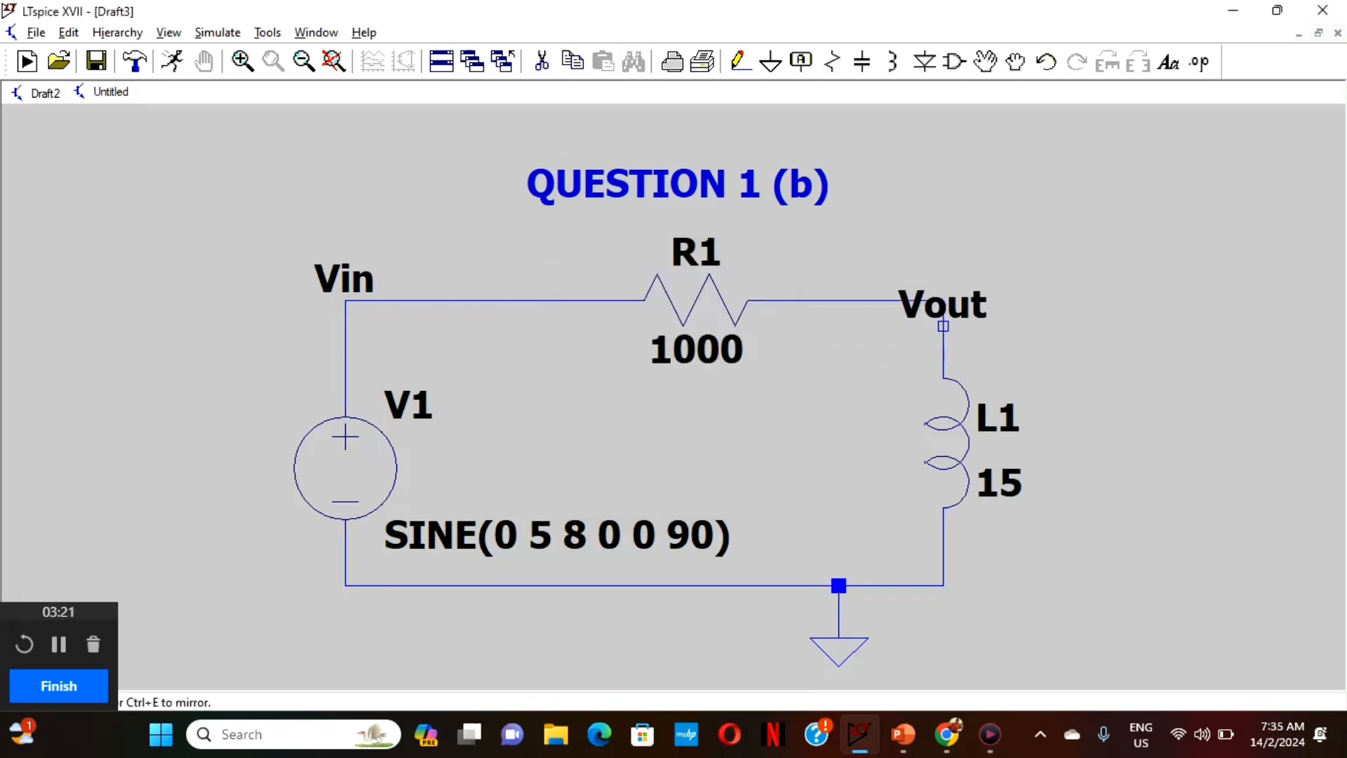
click(943, 301)
right_click(1096, 330)
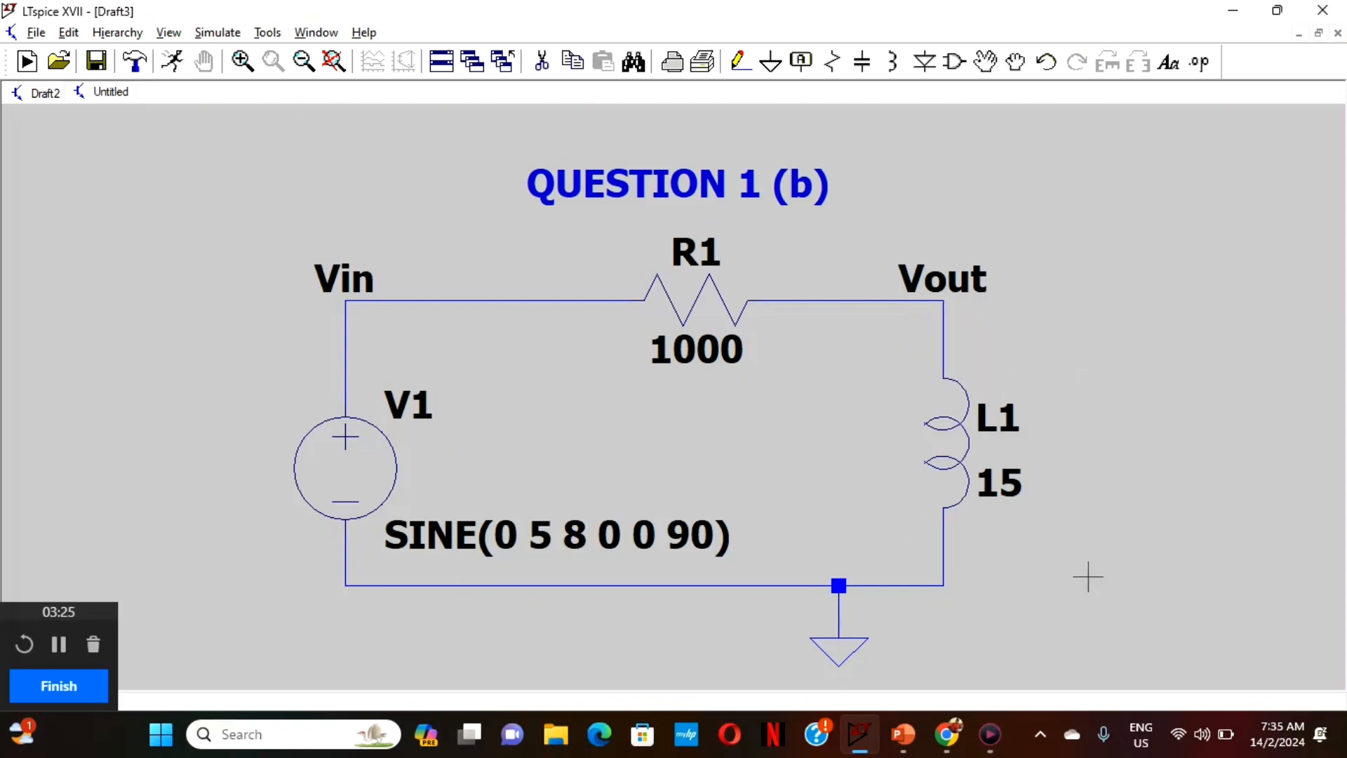
Set up a transient analysis with a stop time of 250m, checking Figure 2's time axis in the assessment PDF, and run it.
drag(1088, 576, 1073, 549)
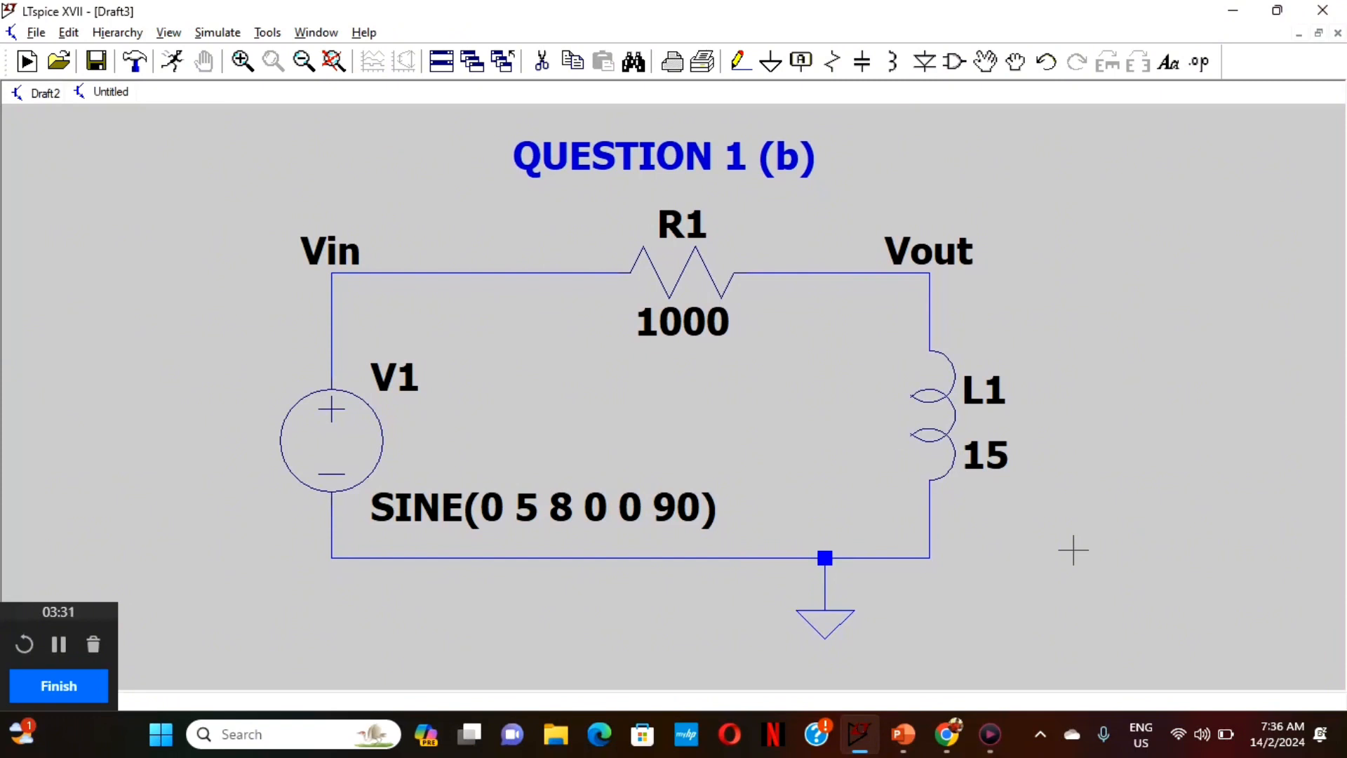
click(173, 73)
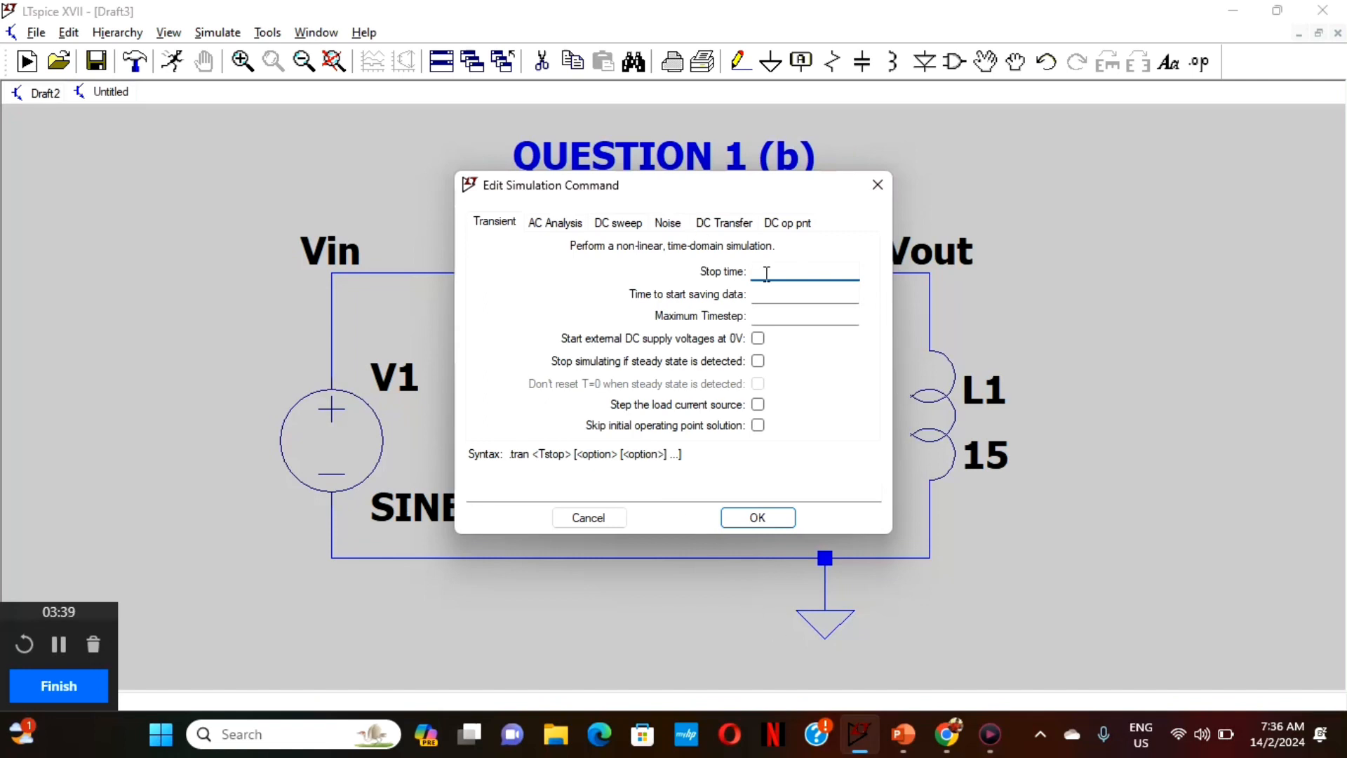
click(946, 733)
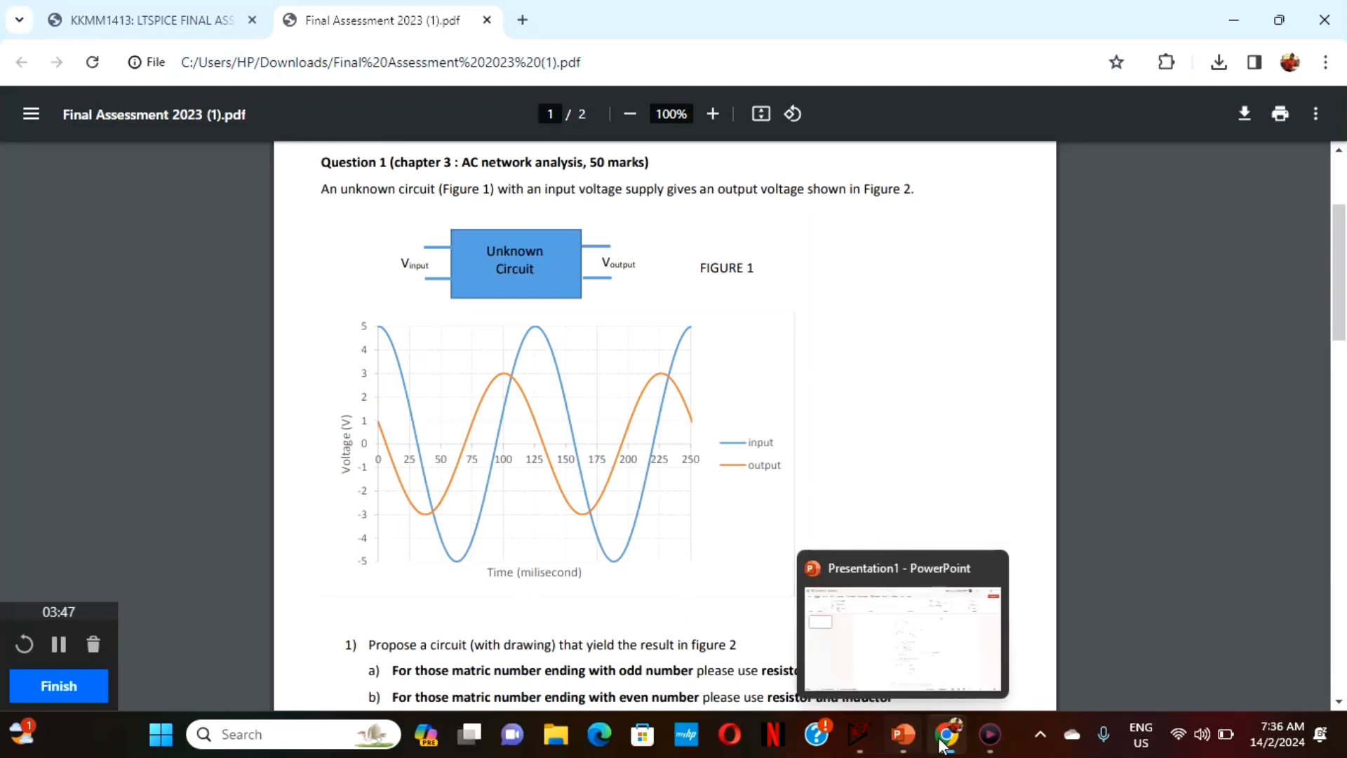
mouse_move(857, 735)
click(847, 608)
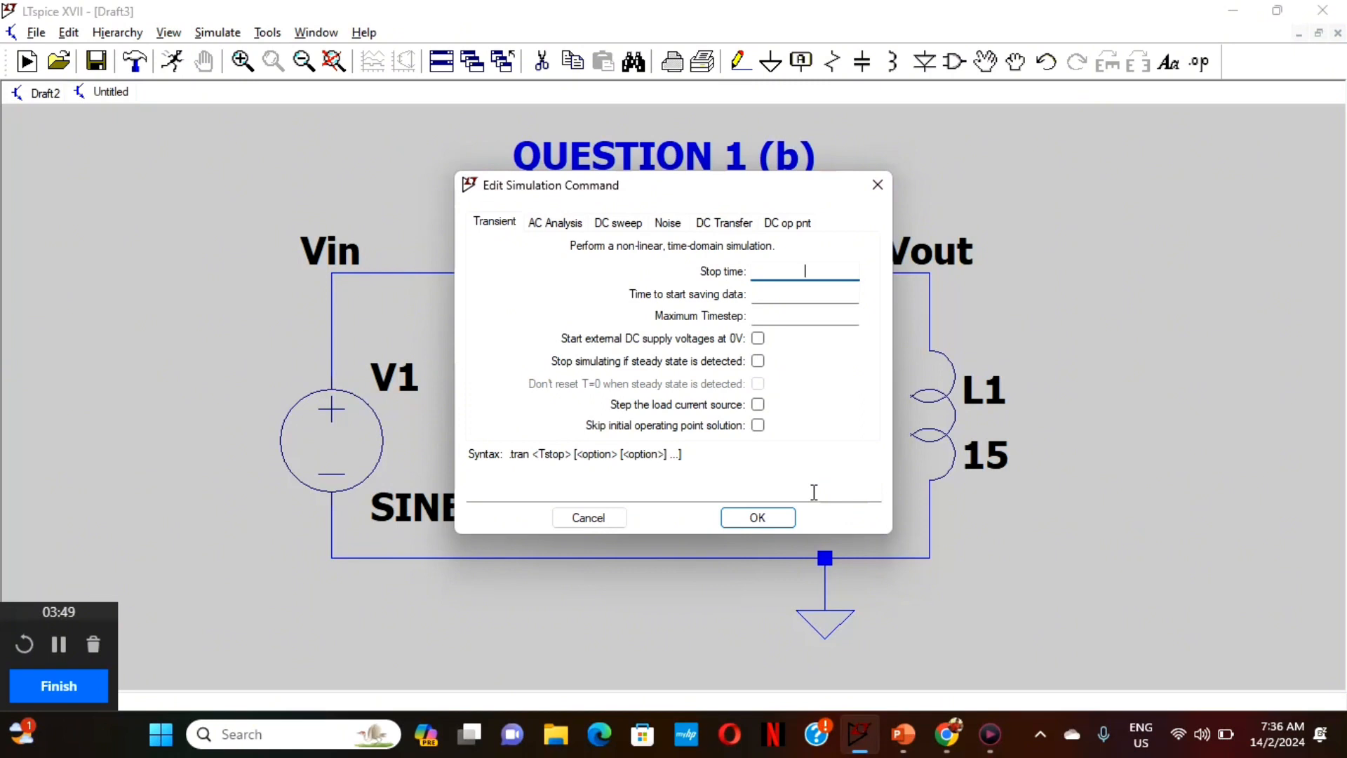
text(250k)
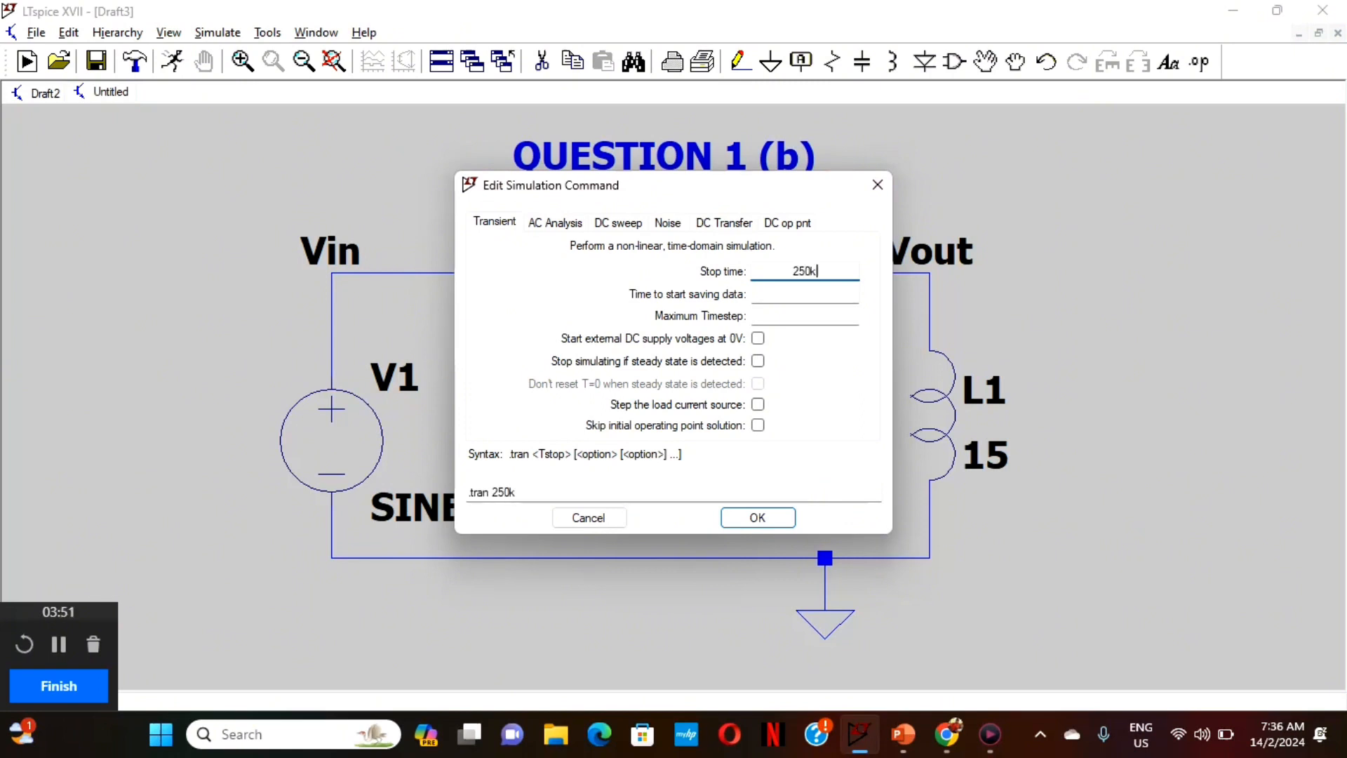
key(BackSpace)
text(m)
click(760, 524)
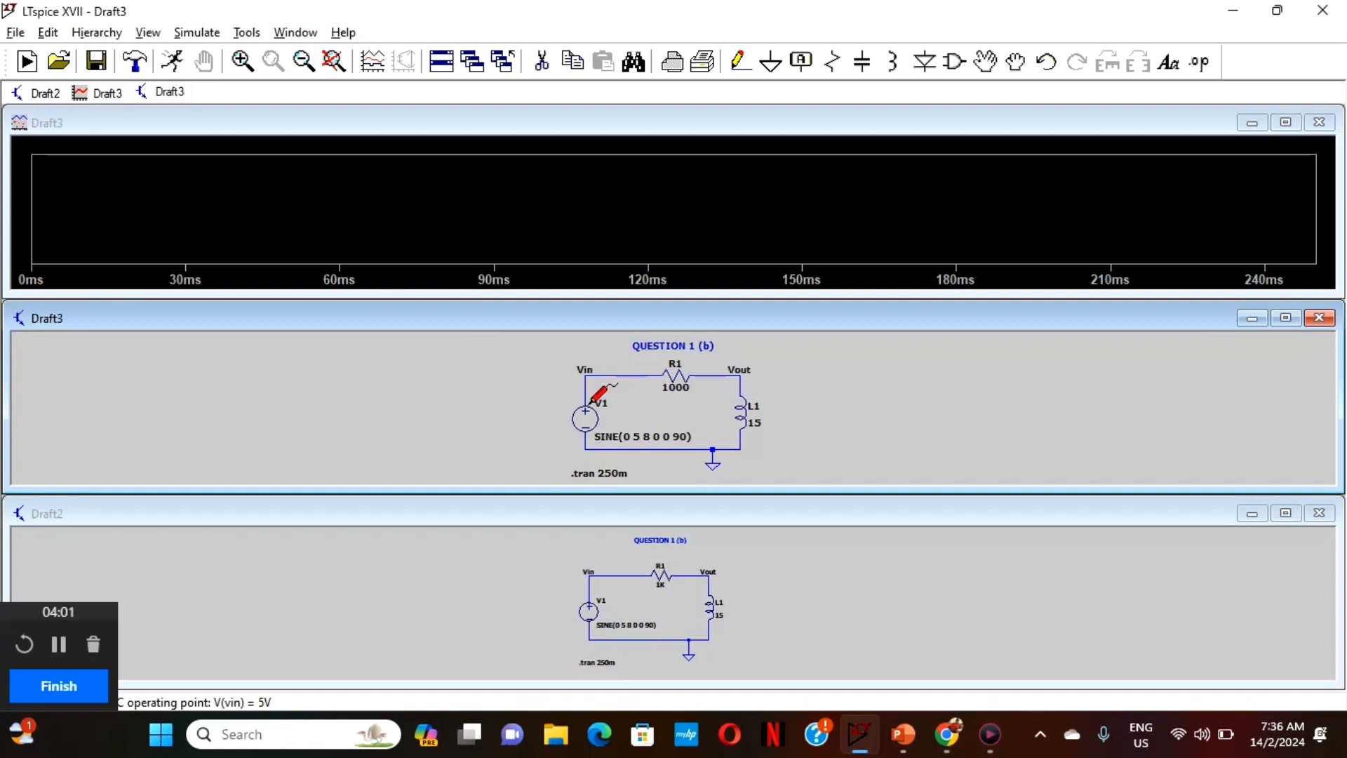
Close the Draft2 schematic and enlarge the Draft3 schematic window downward into the freed space.
click(1318, 512)
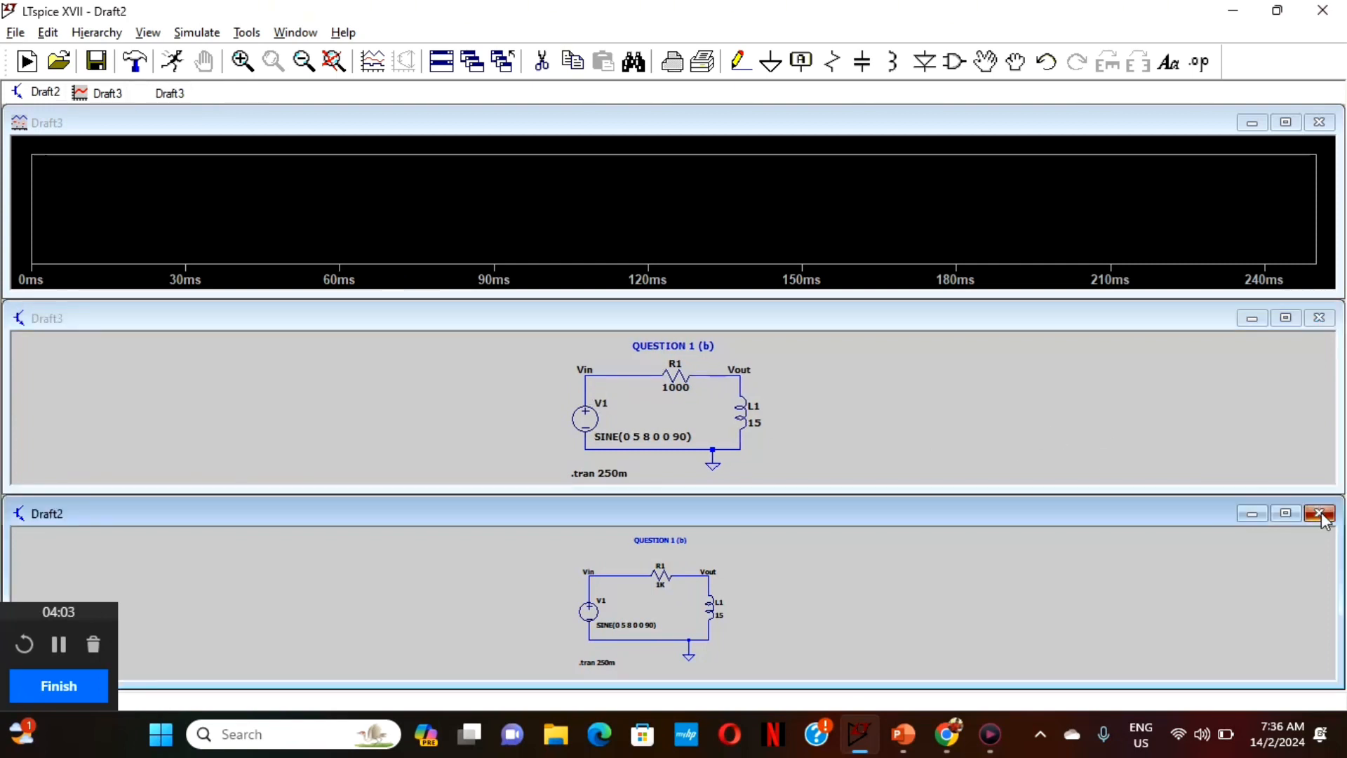
click(730, 406)
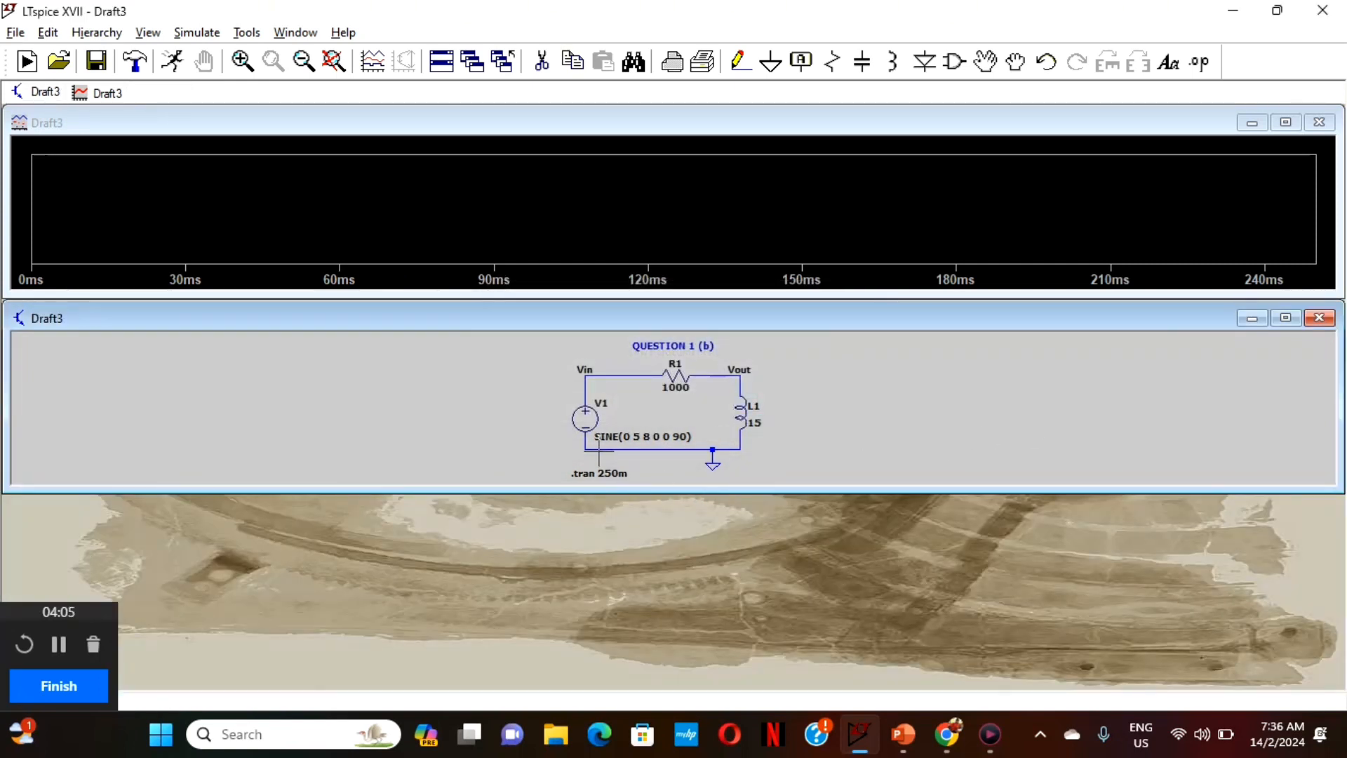
drag(643, 493, 620, 684)
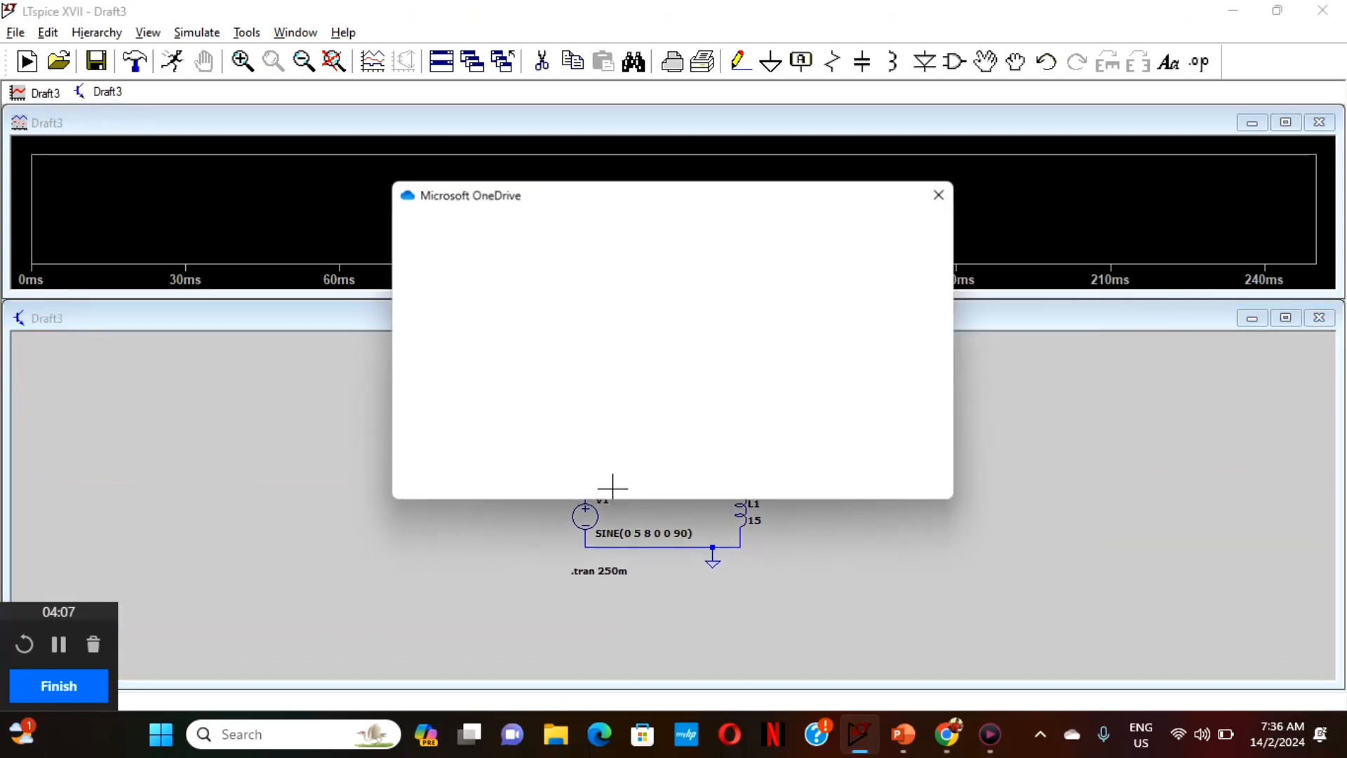
click(634, 463)
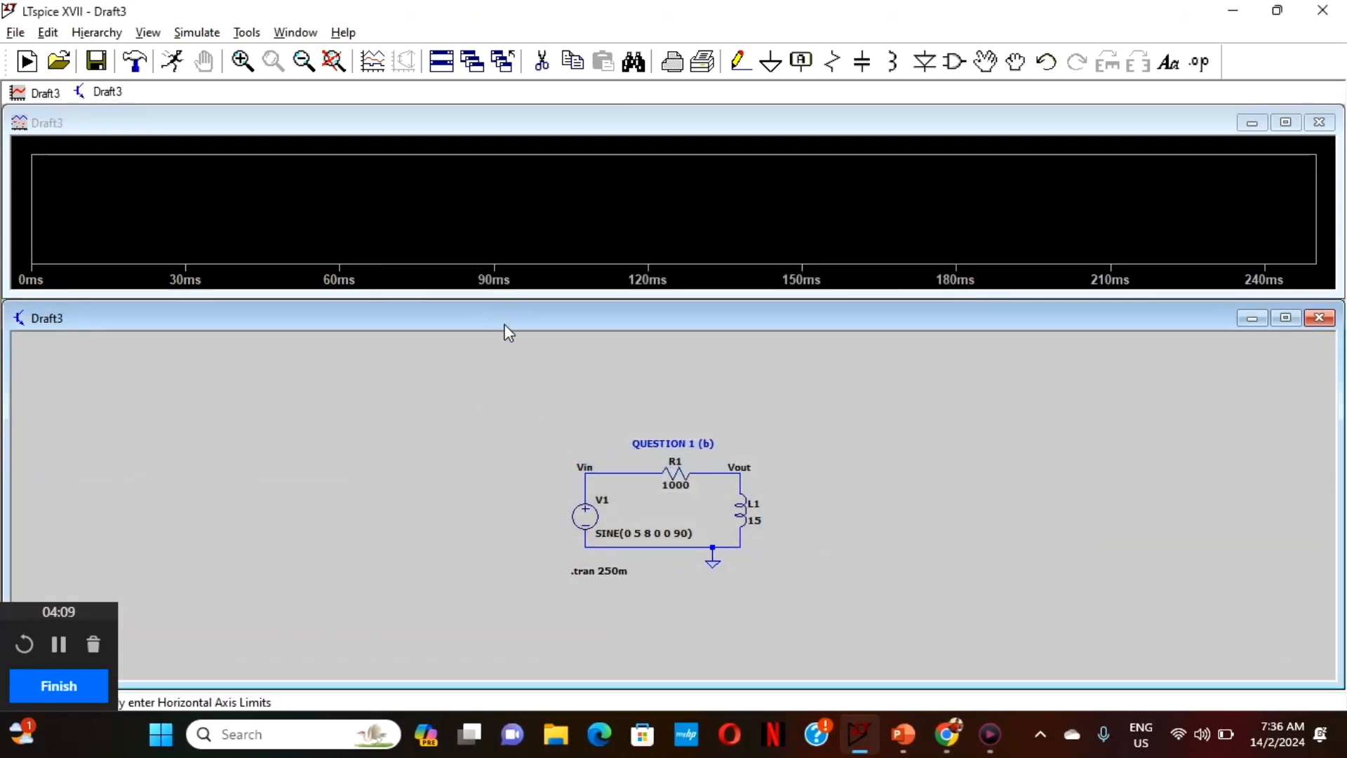
mouse_move(510, 303)
mouse_down()
mouse_move(517, 373)
mouse_move(526, 300)
mouse_up()
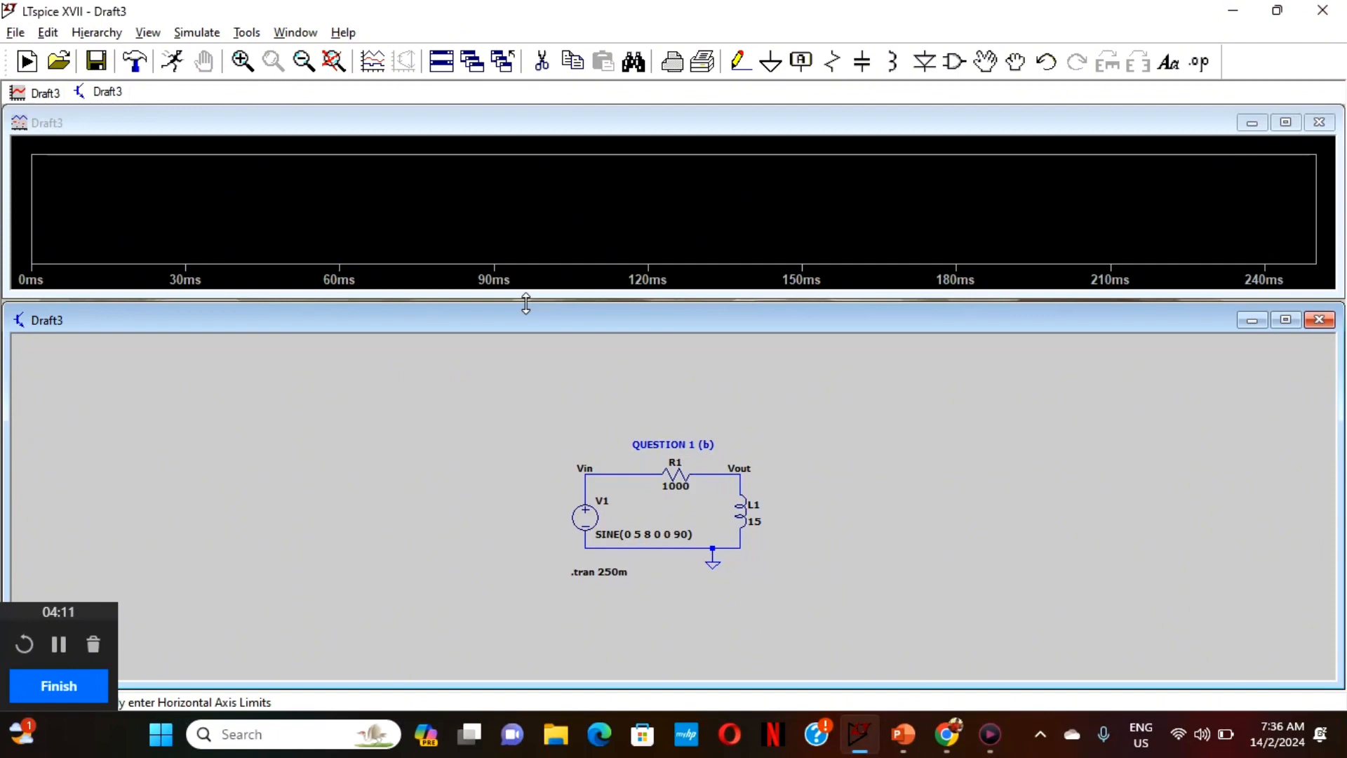
click(533, 284)
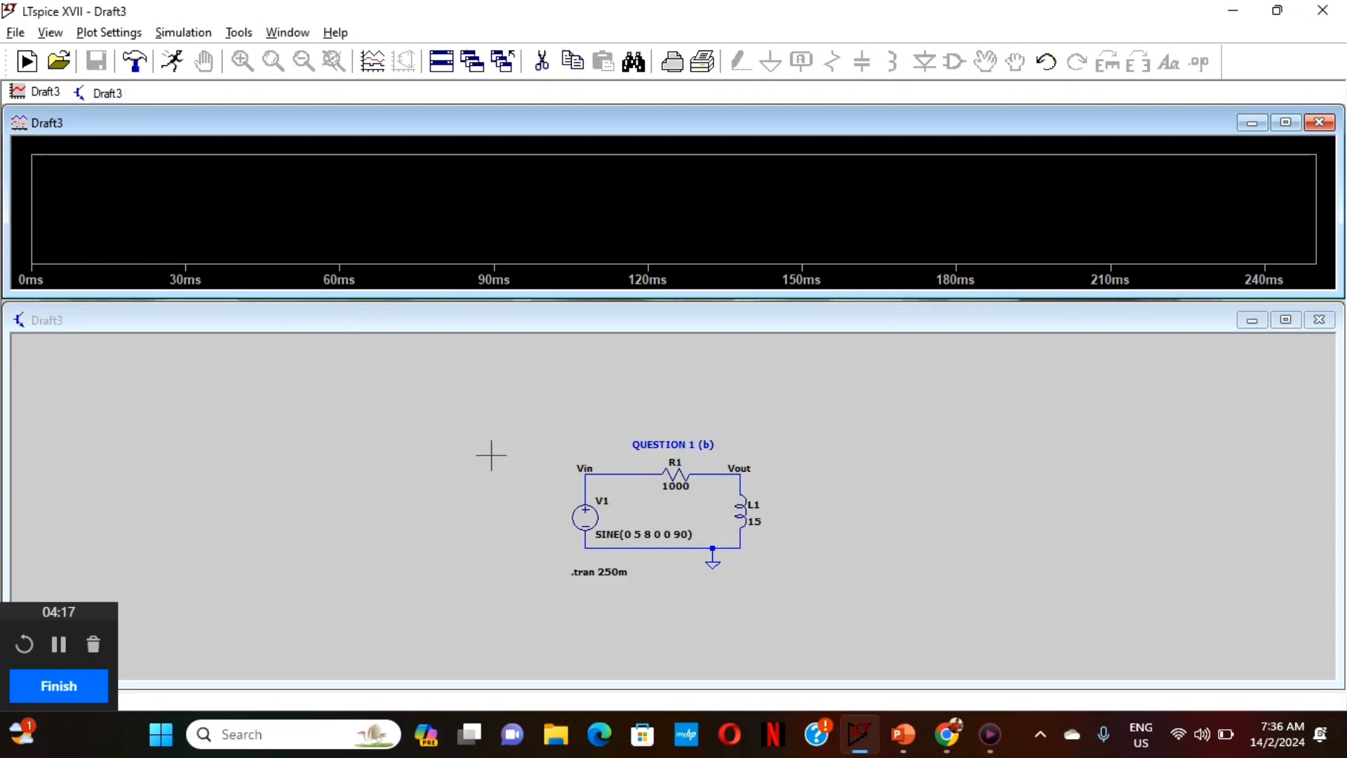
Plot the voltages at the Vin and Vout nets and maximize the waveform window.
click(586, 485)
click(584, 484)
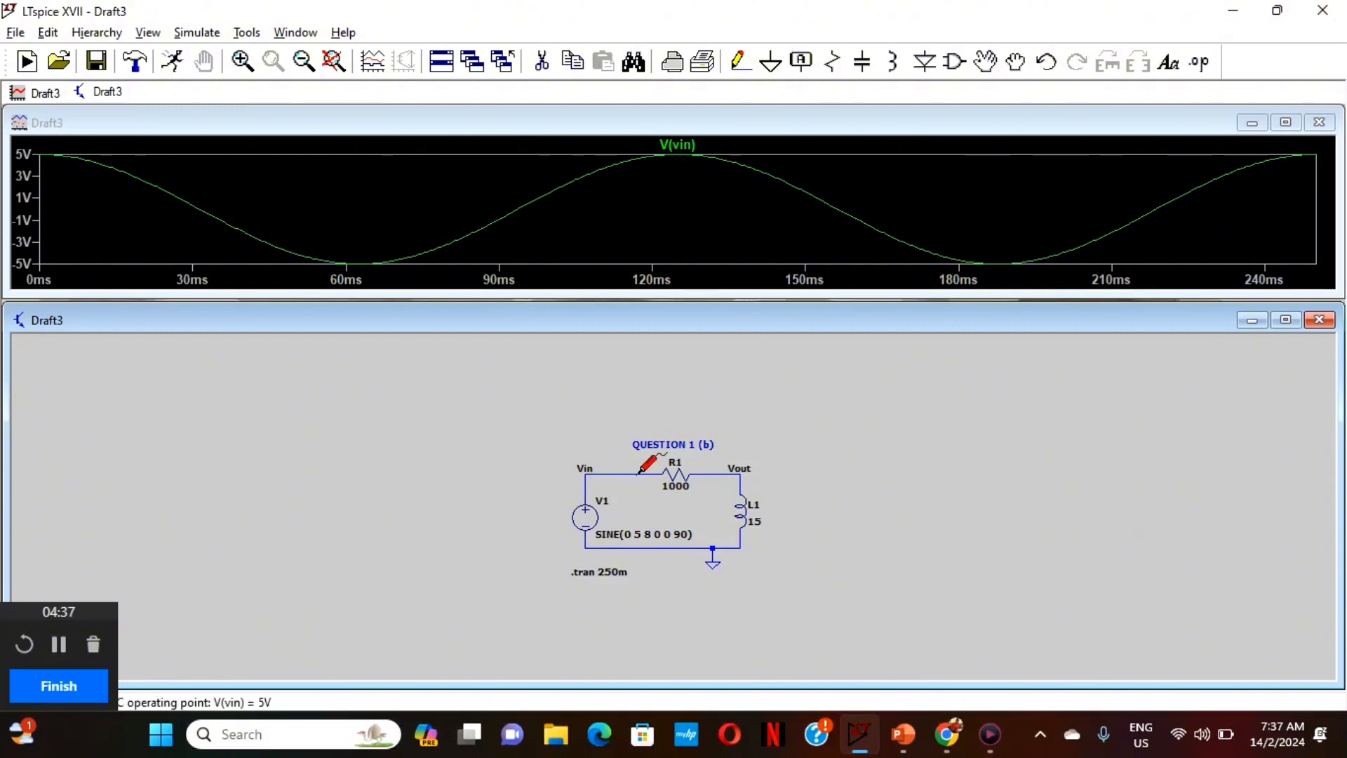
click(744, 480)
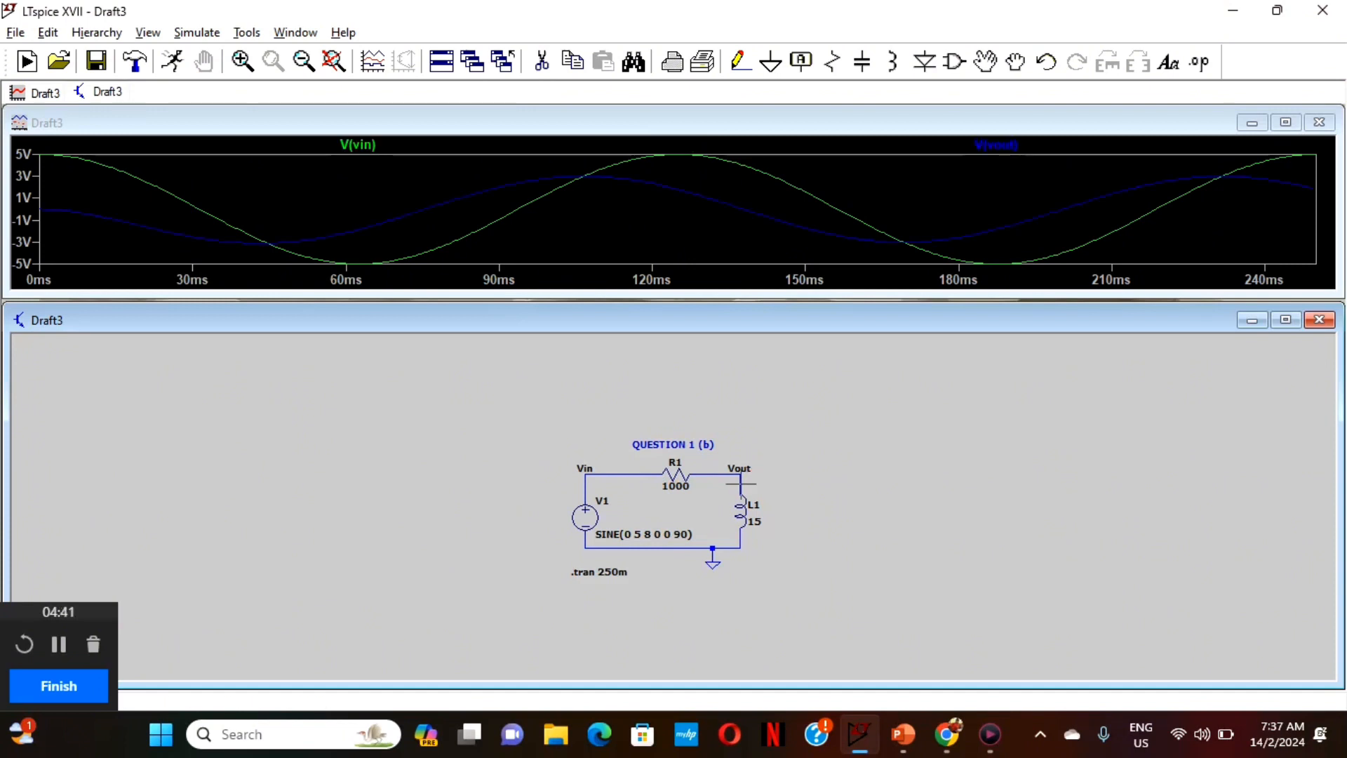
click(1286, 123)
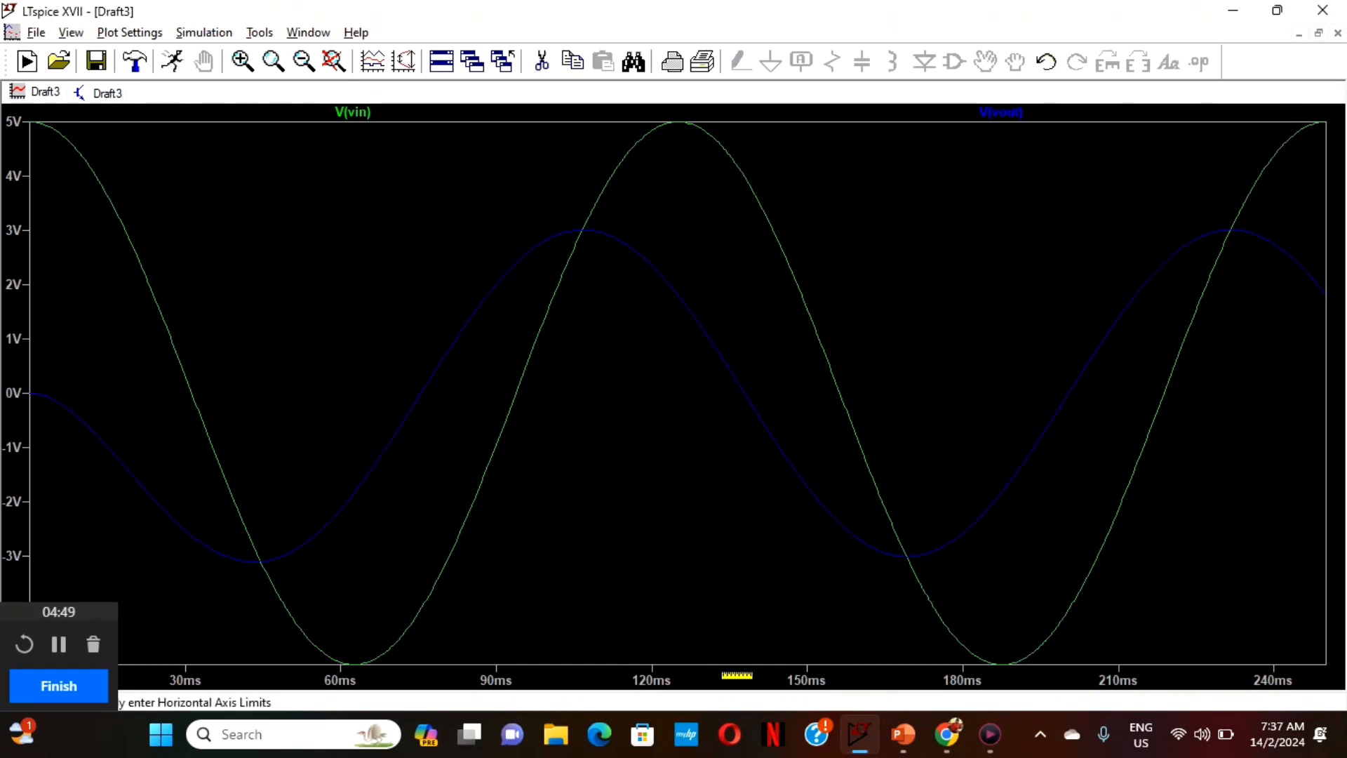
Switch to the assessment PDF in Chrome and compare the simulated waveforms with Figure 2.
mouse_move(937, 743)
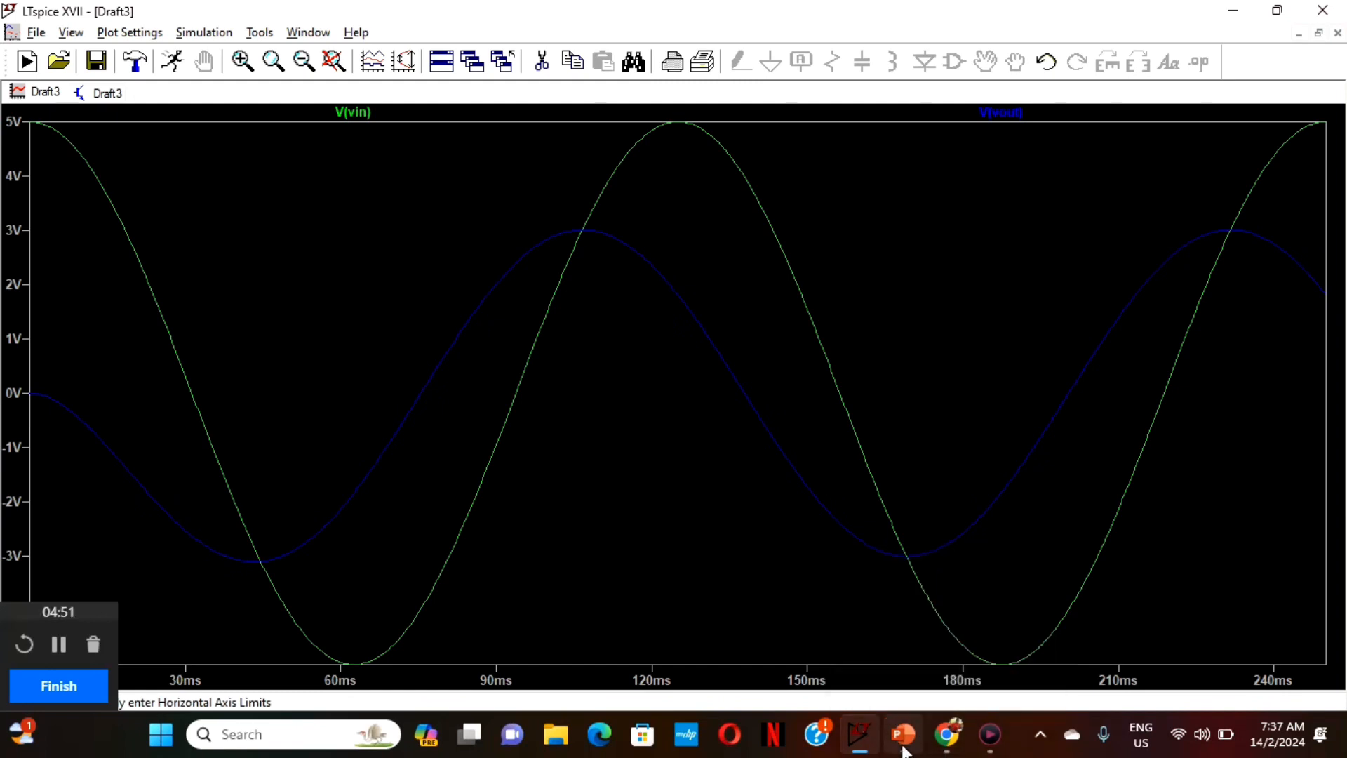
click(945, 742)
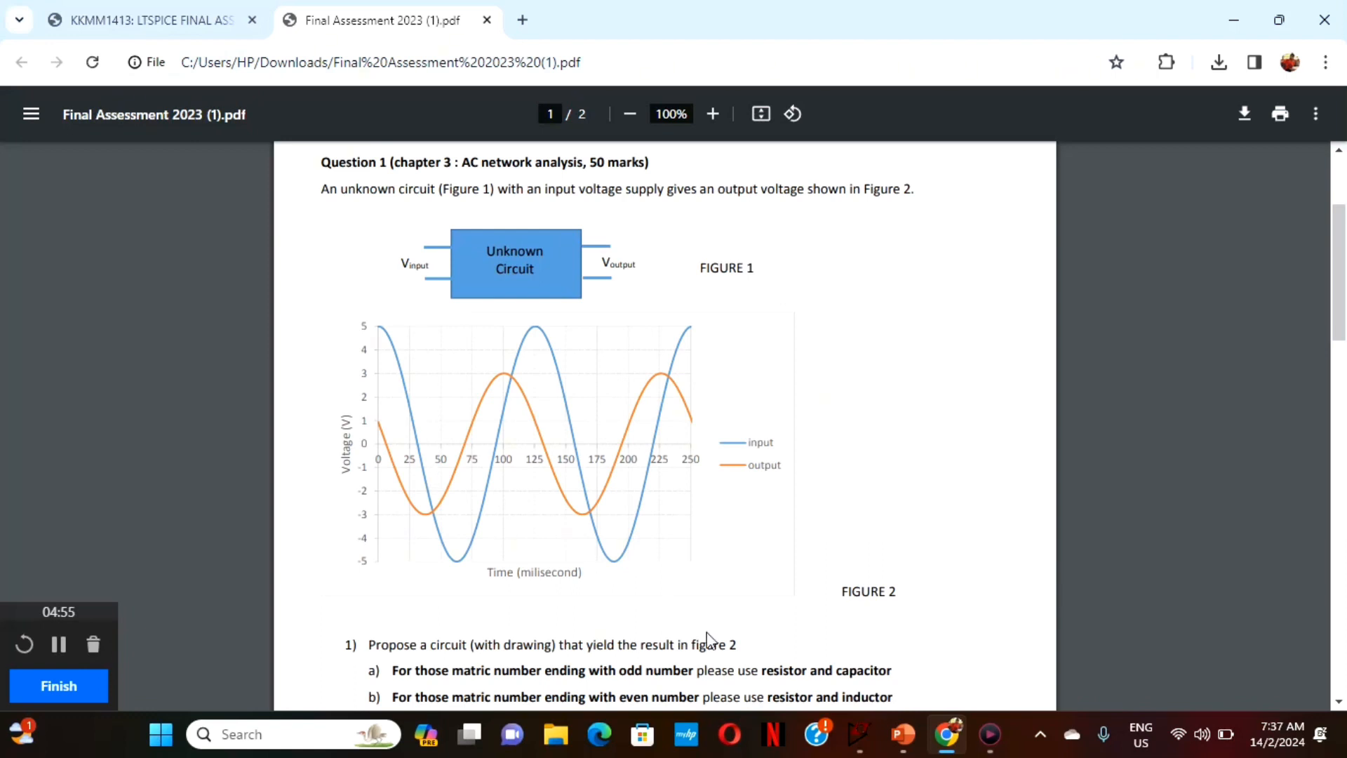
click(954, 738)
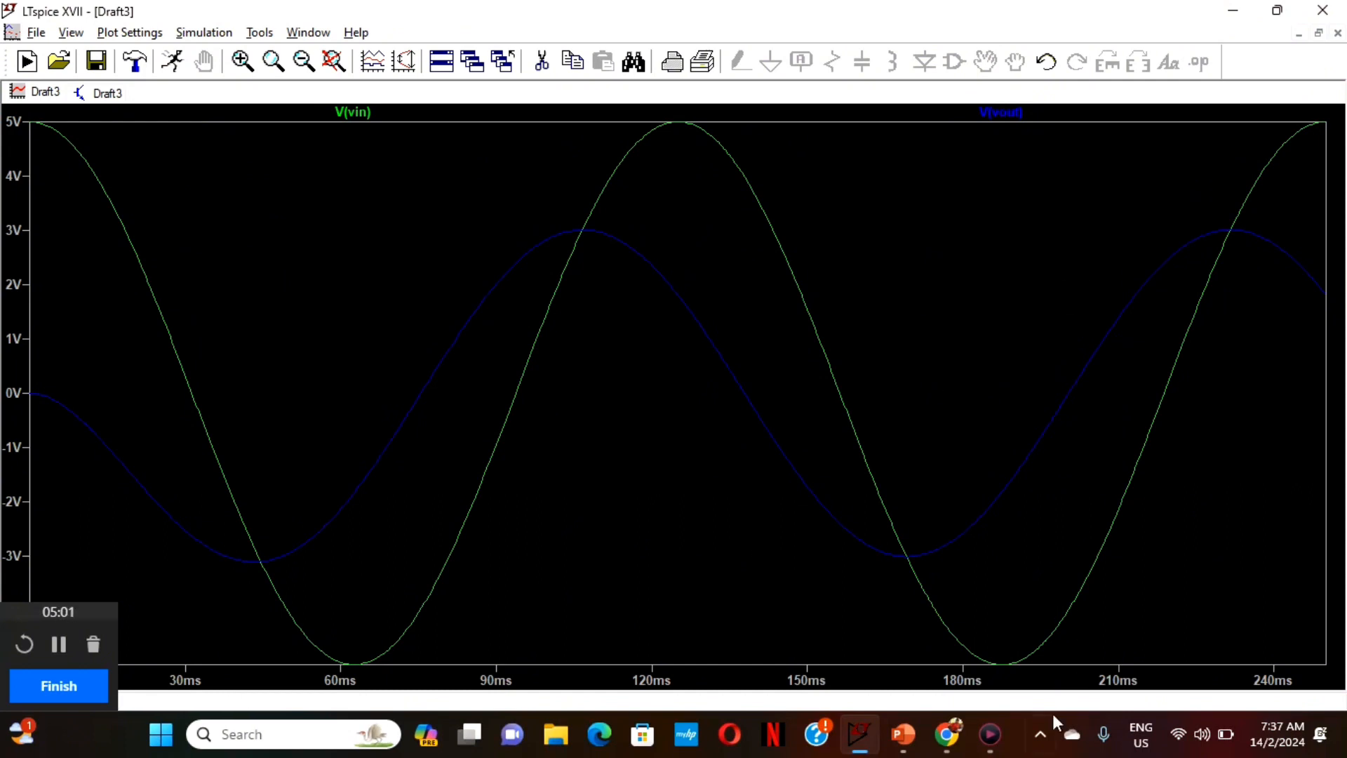
click(849, 753)
click(848, 752)
Switch to PowerPoint and present the slide with the handwritten circuit calculations full screen.
click(889, 744)
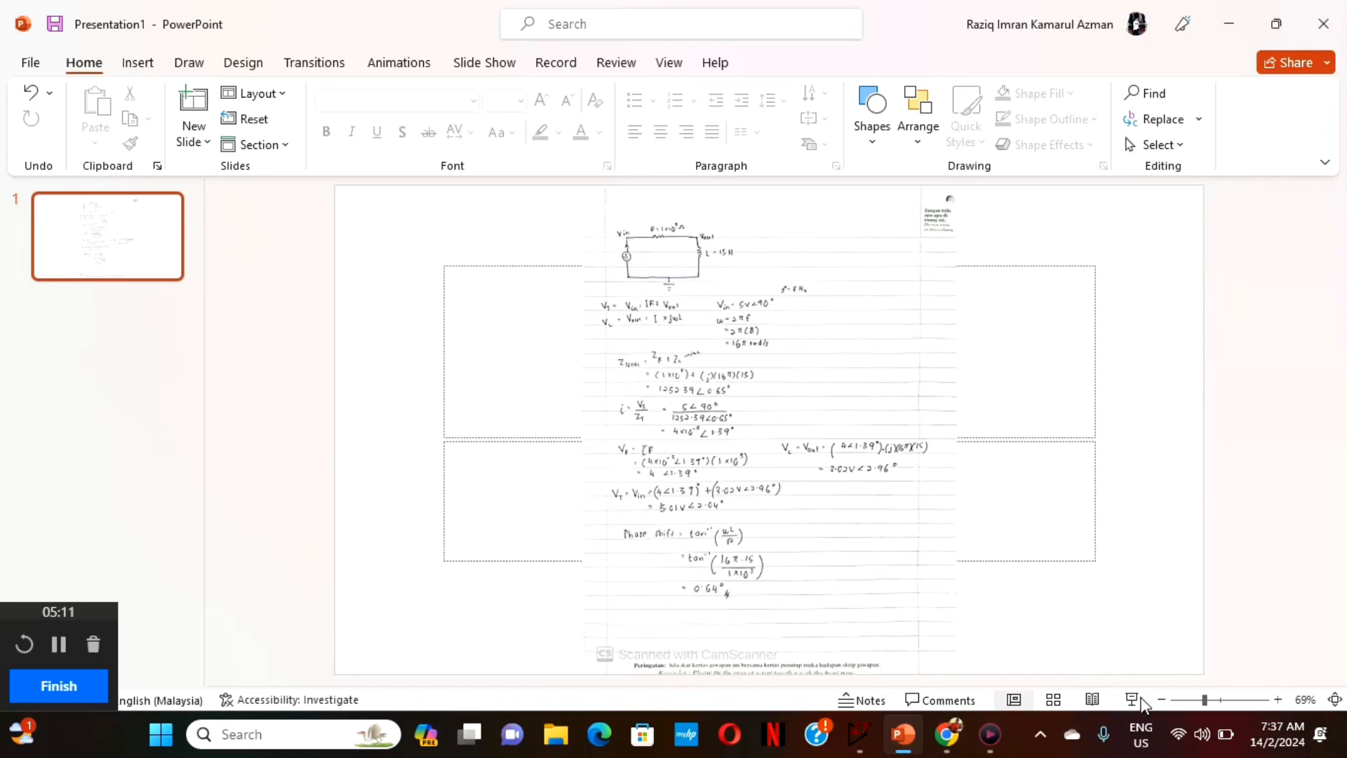
click(1131, 699)
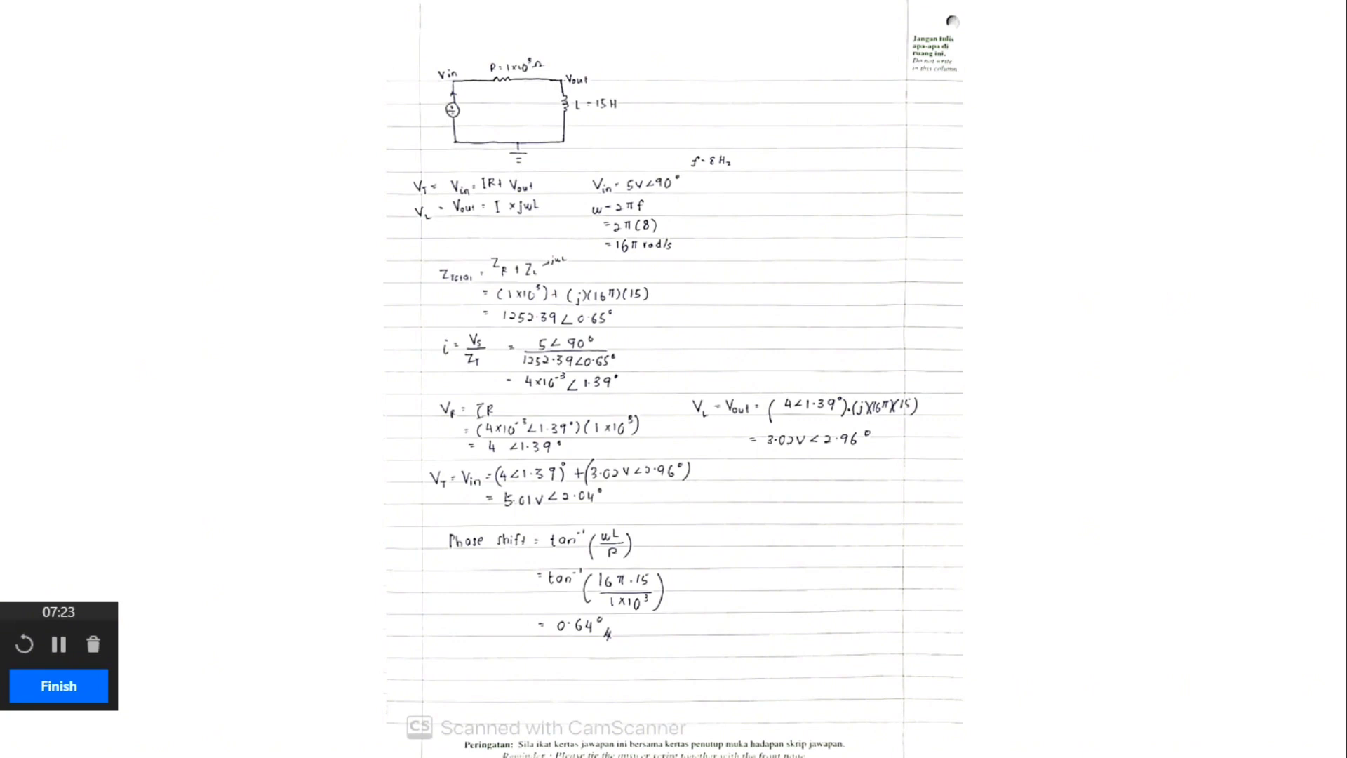
click(95, 694)
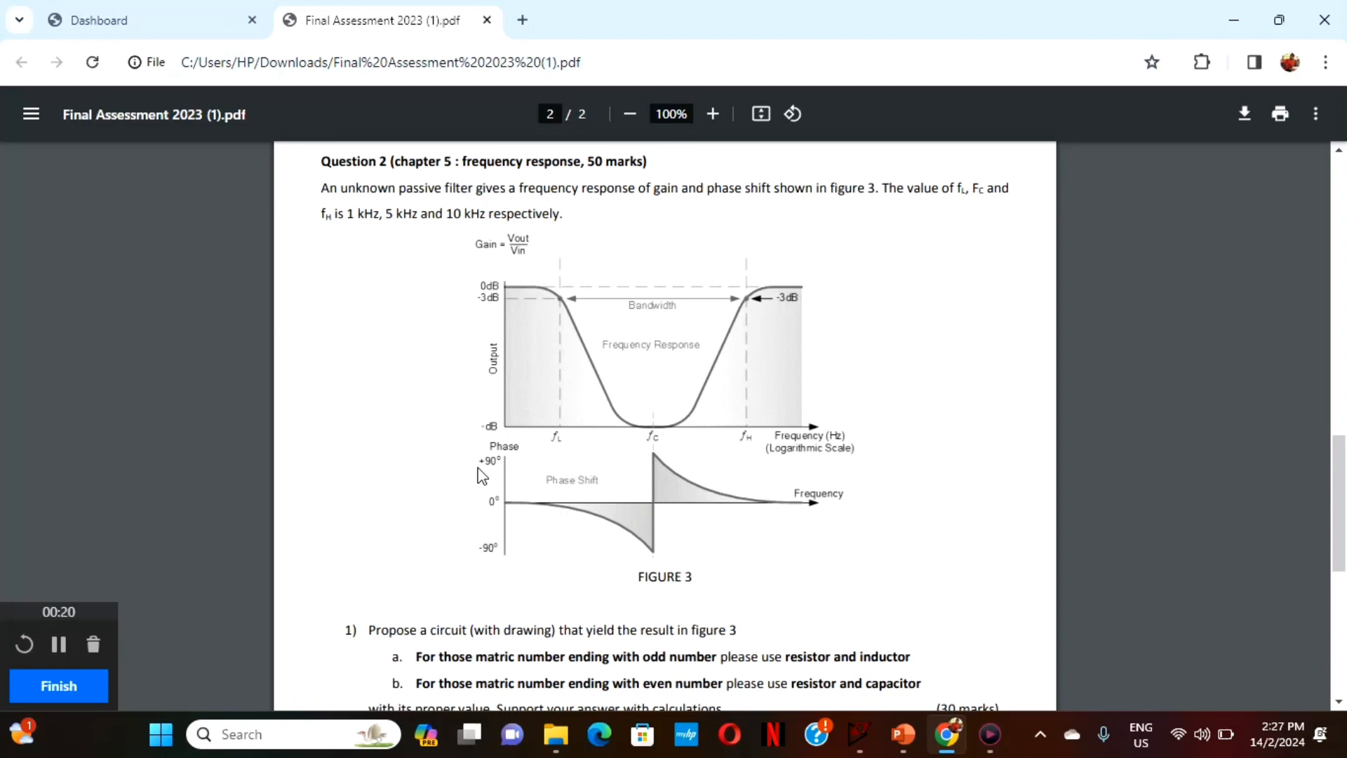
Read Question 2 in the assessment PDF, examining the Figure 3 frequency response and the component requirements for part b.
scroll(594, 453, down, 1)
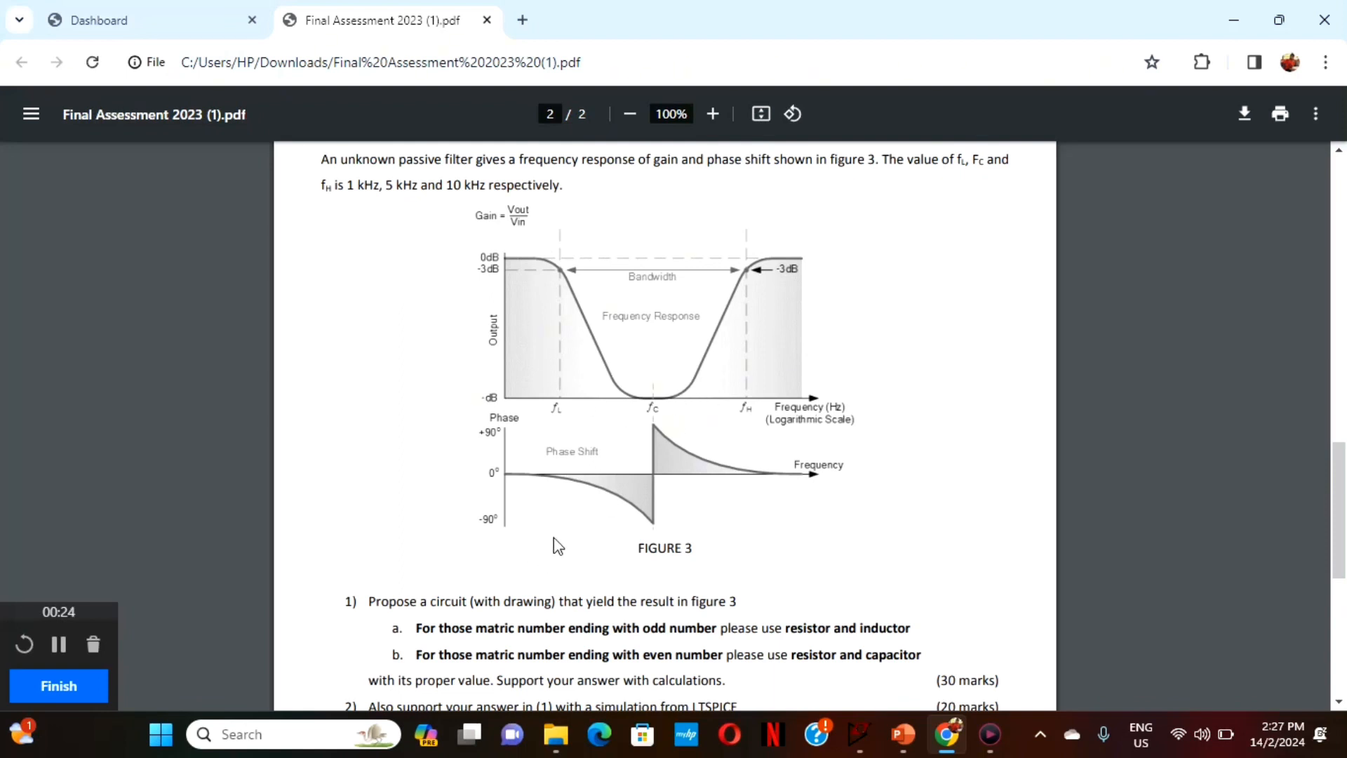
scroll(553, 537, down, 2)
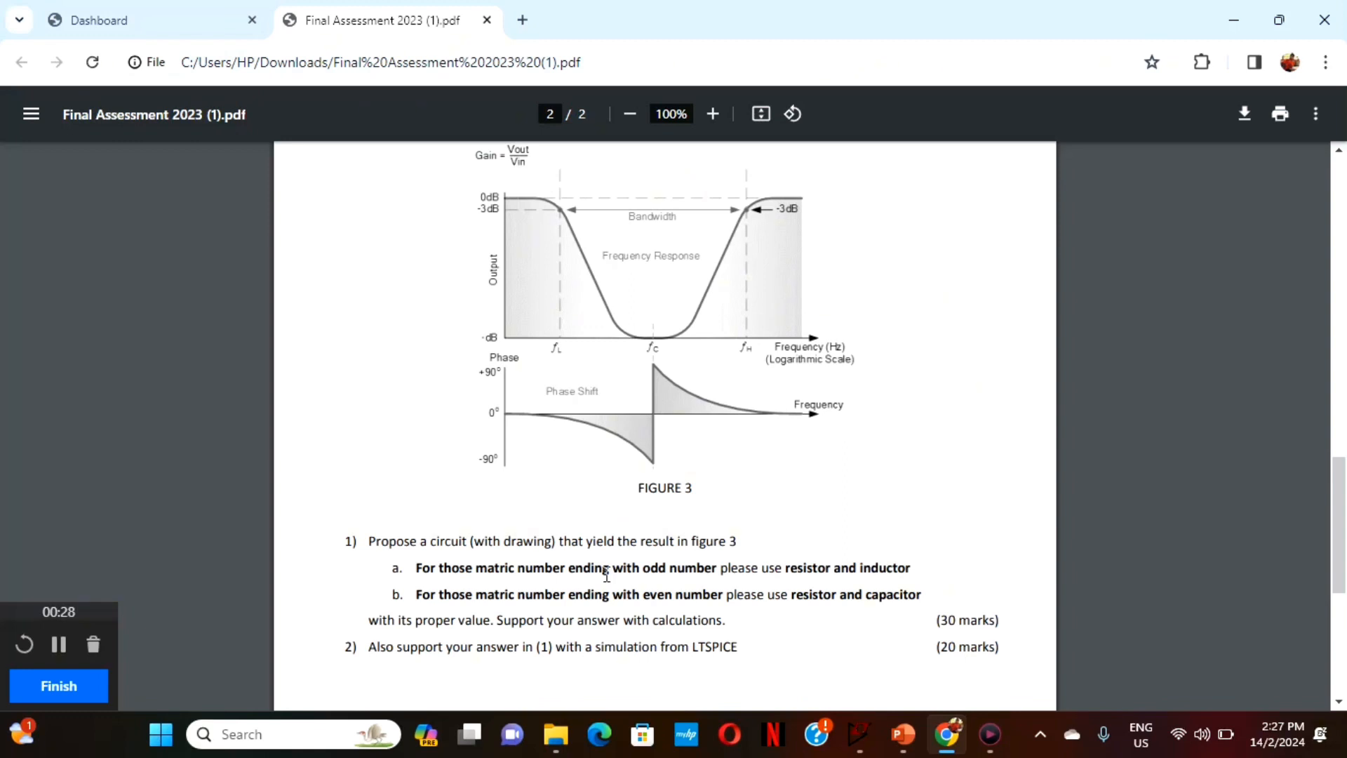
scroll(659, 369, up, 1)
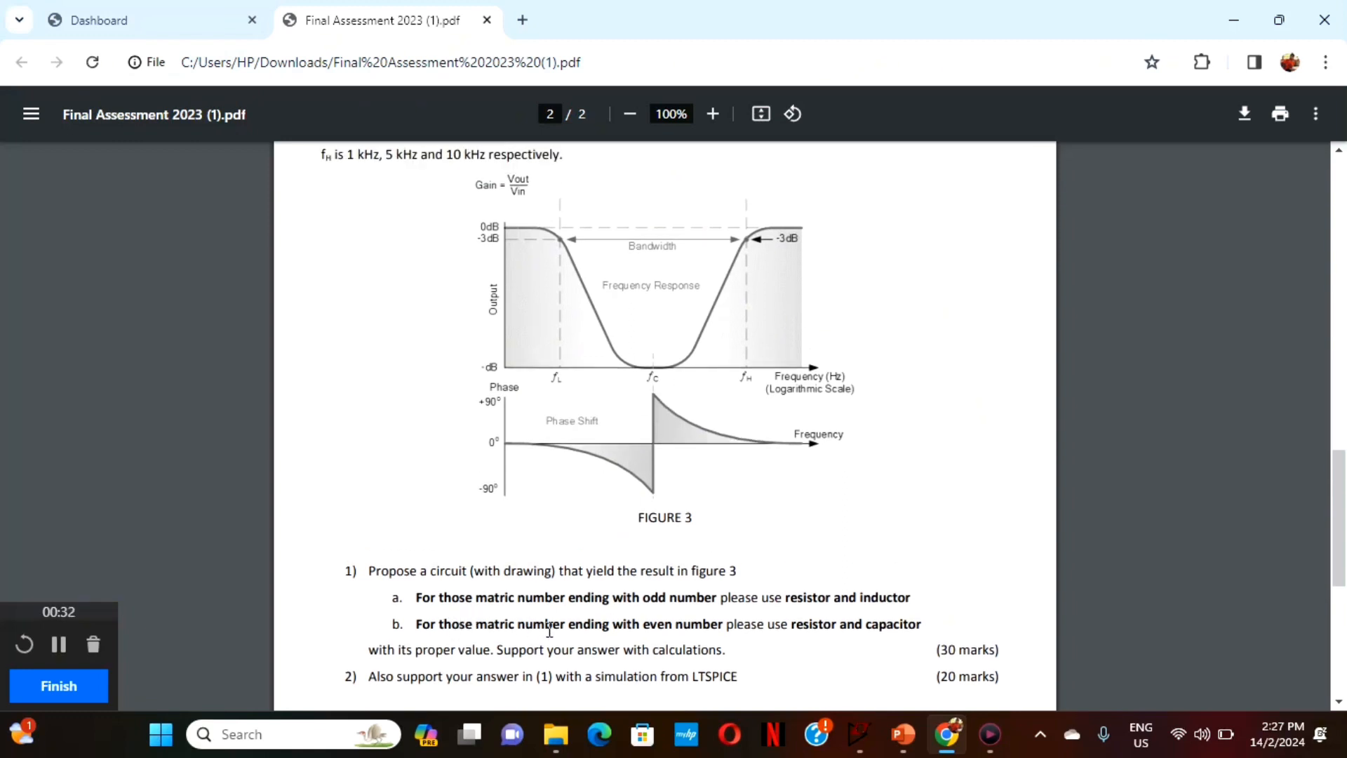
scroll(687, 432, up, 1)
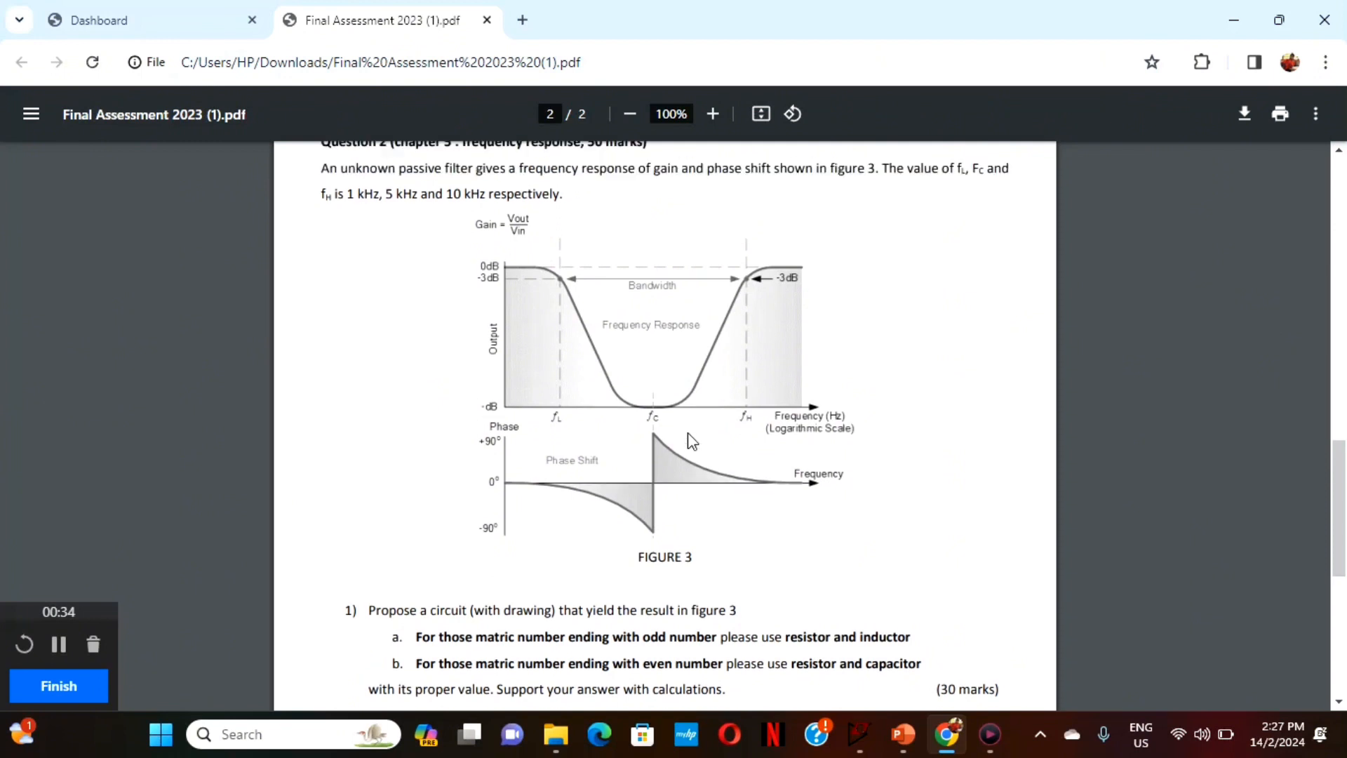
scroll(692, 441, down, 2)
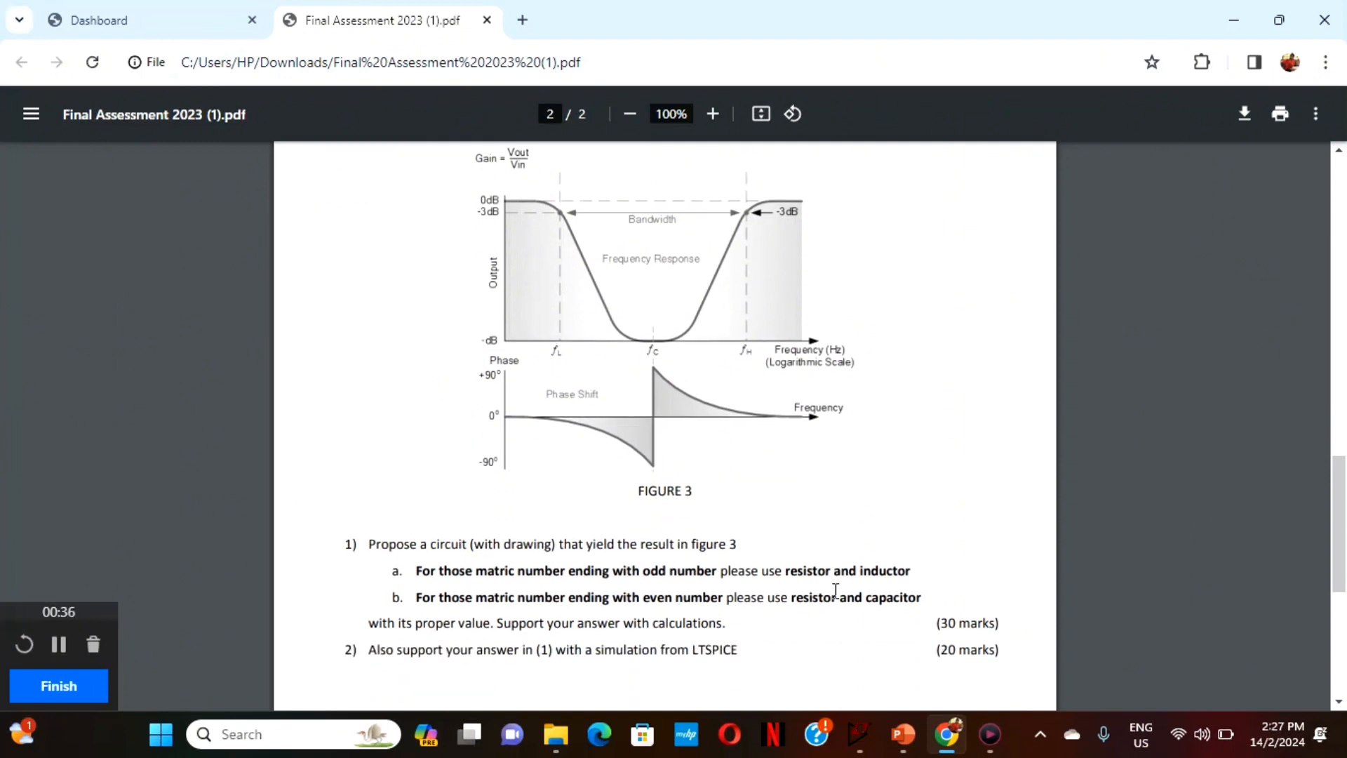
Switch to LTspice, review the Question 2(b) circuit's AC Analysis settings in the simulation command, and accept them.
click(859, 733)
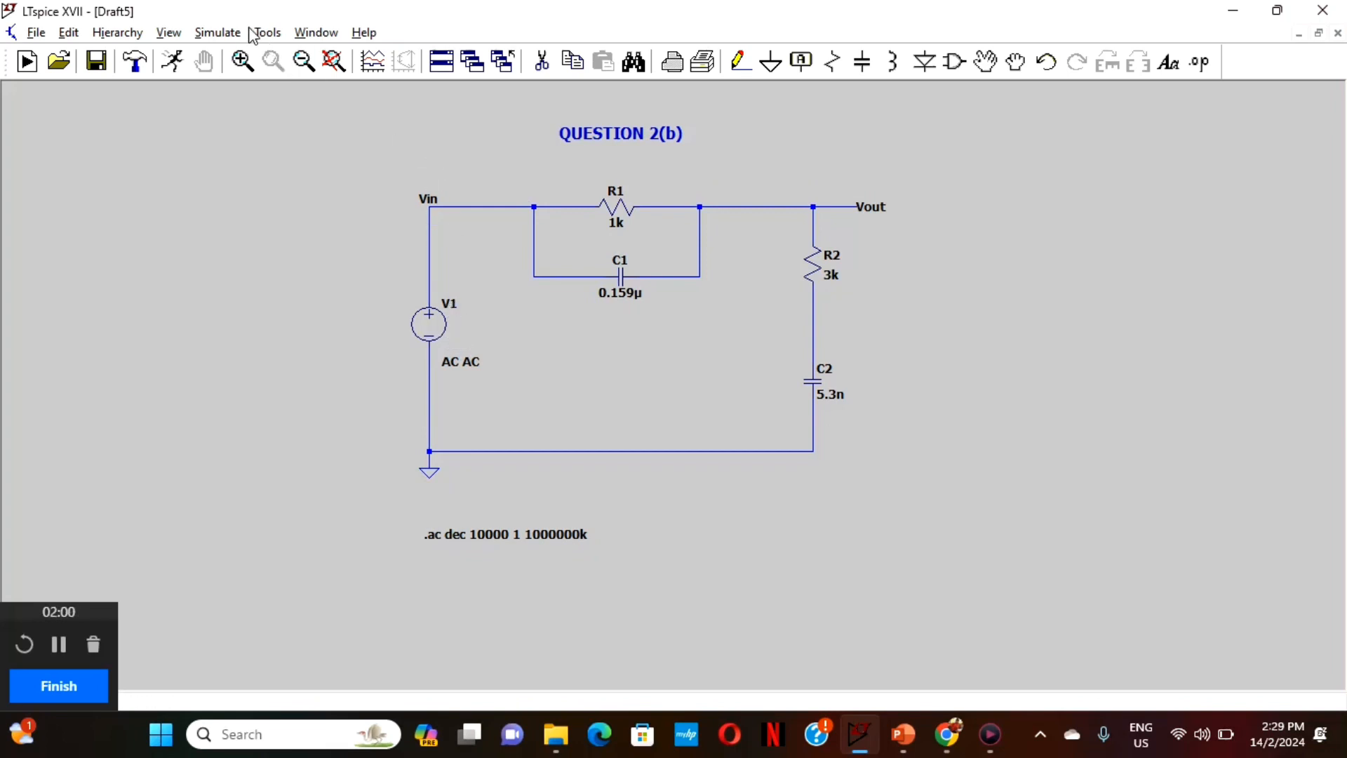
click(219, 32)
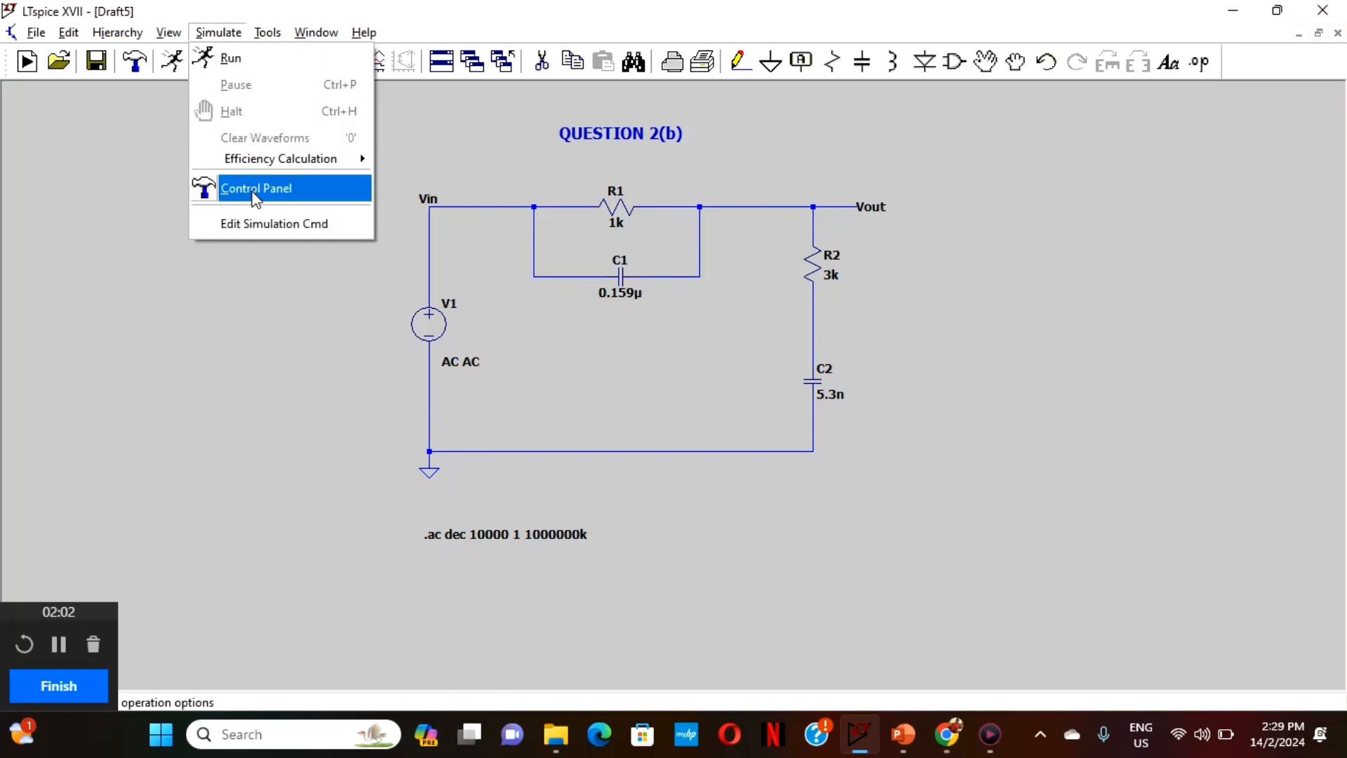
click(258, 219)
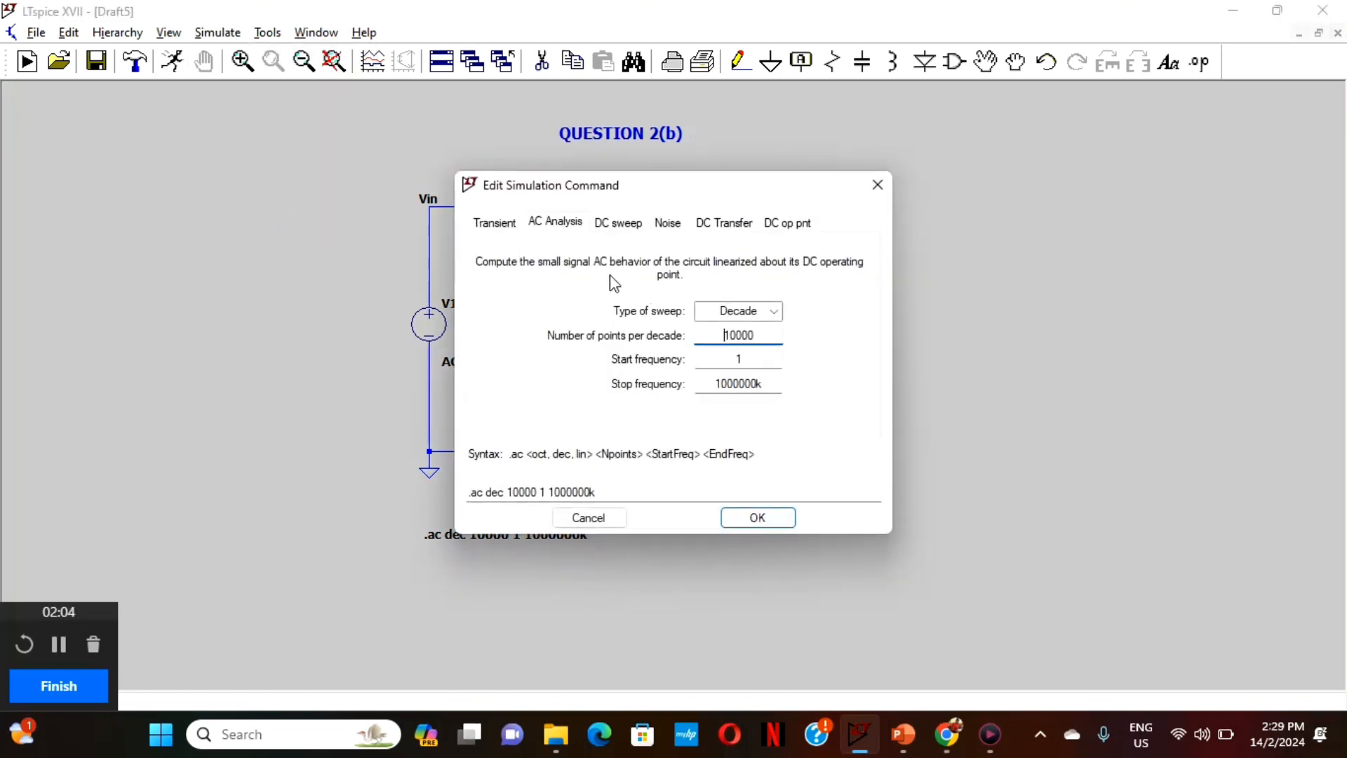
click(493, 223)
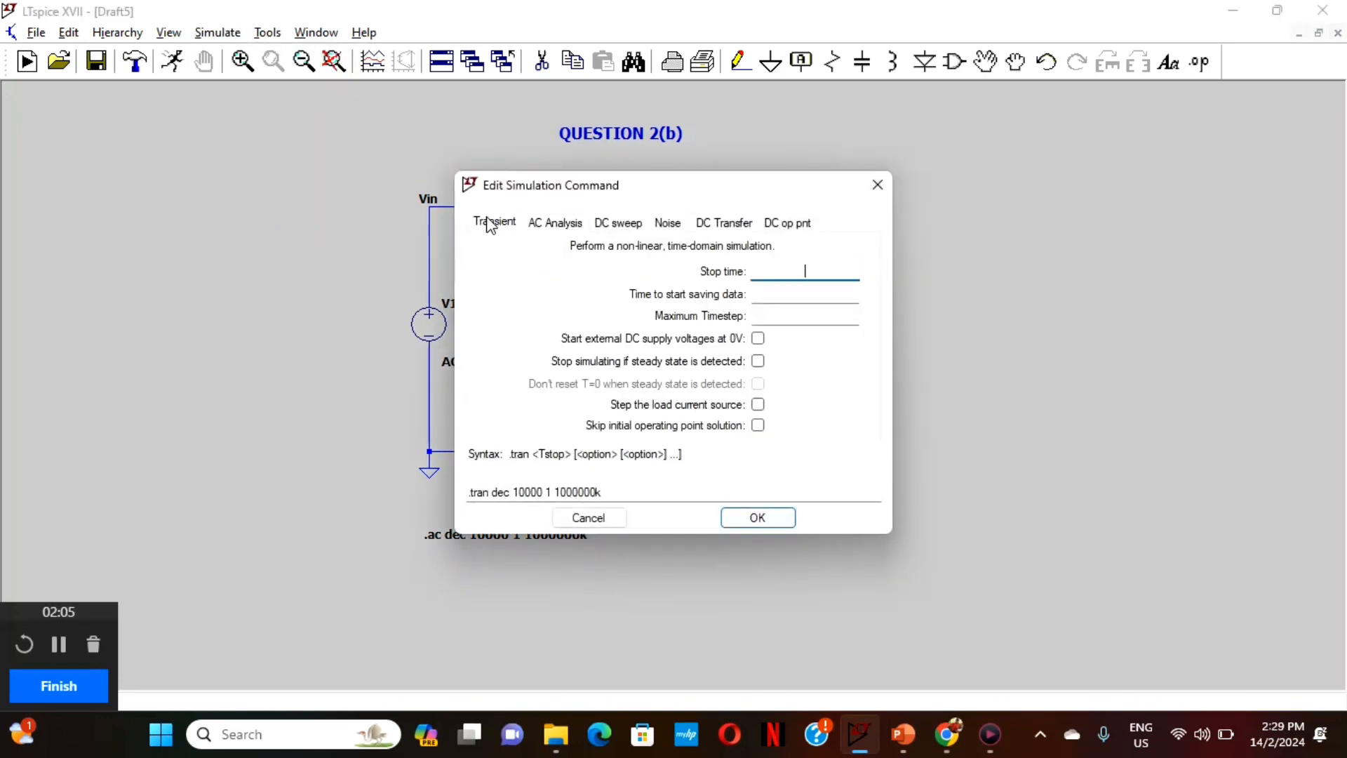
click(561, 225)
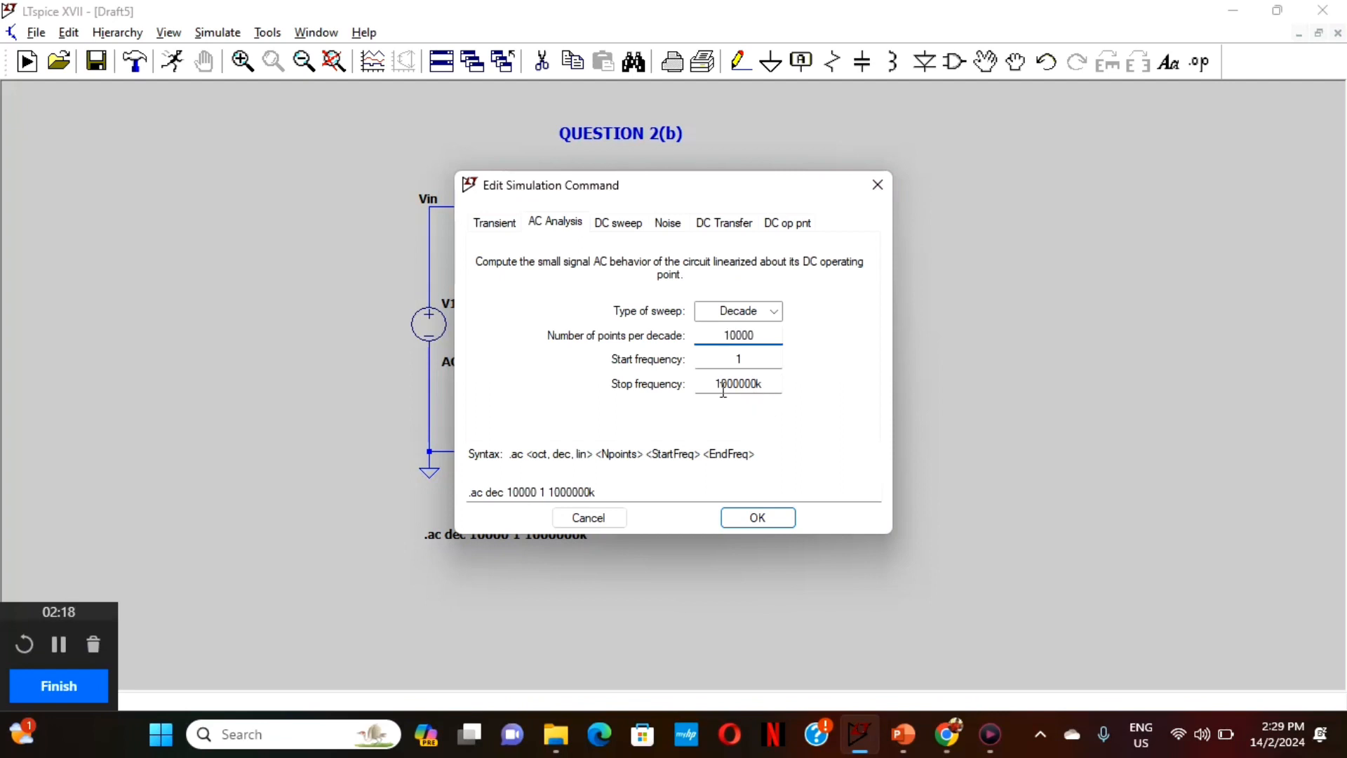
click(751, 519)
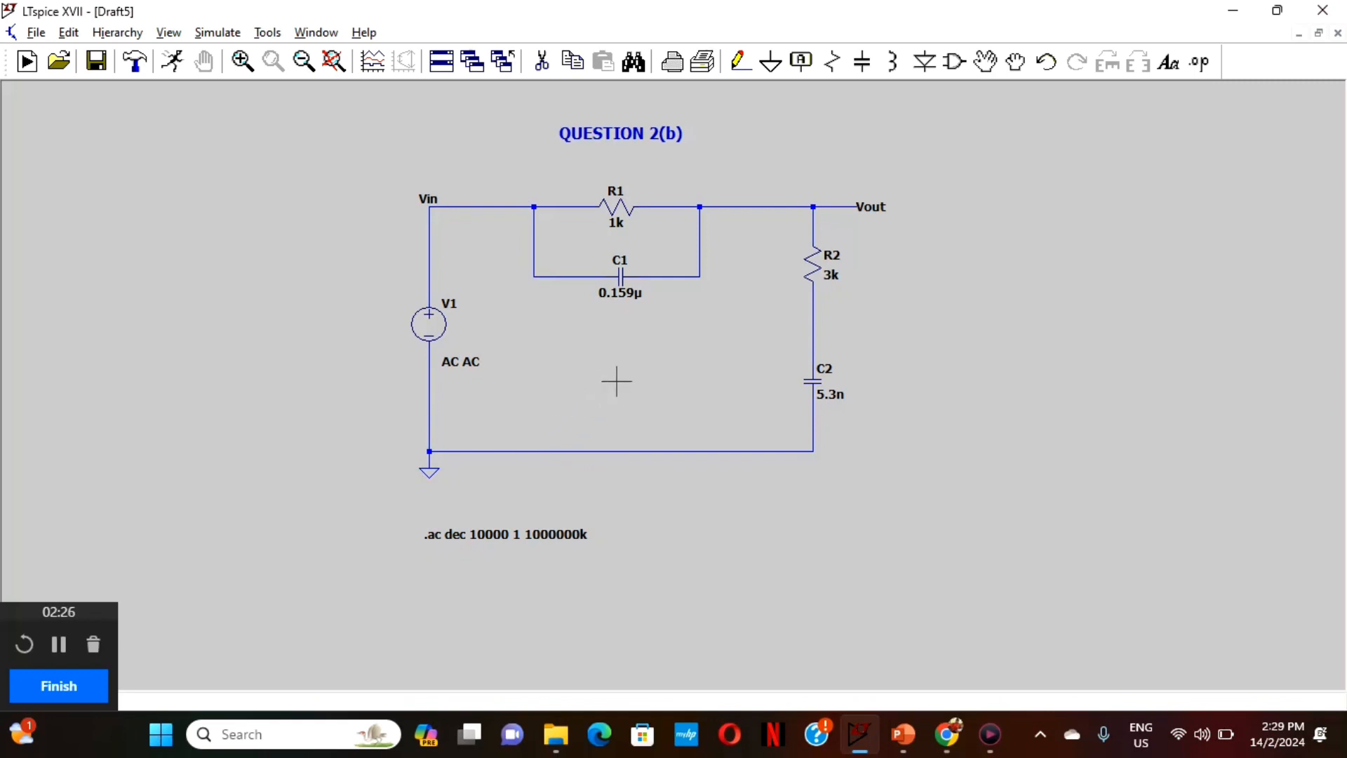
Run the Question 2(b) AC simulation and plot the Vin and Vout frequency responses in a maximized waveform window.
click(172, 65)
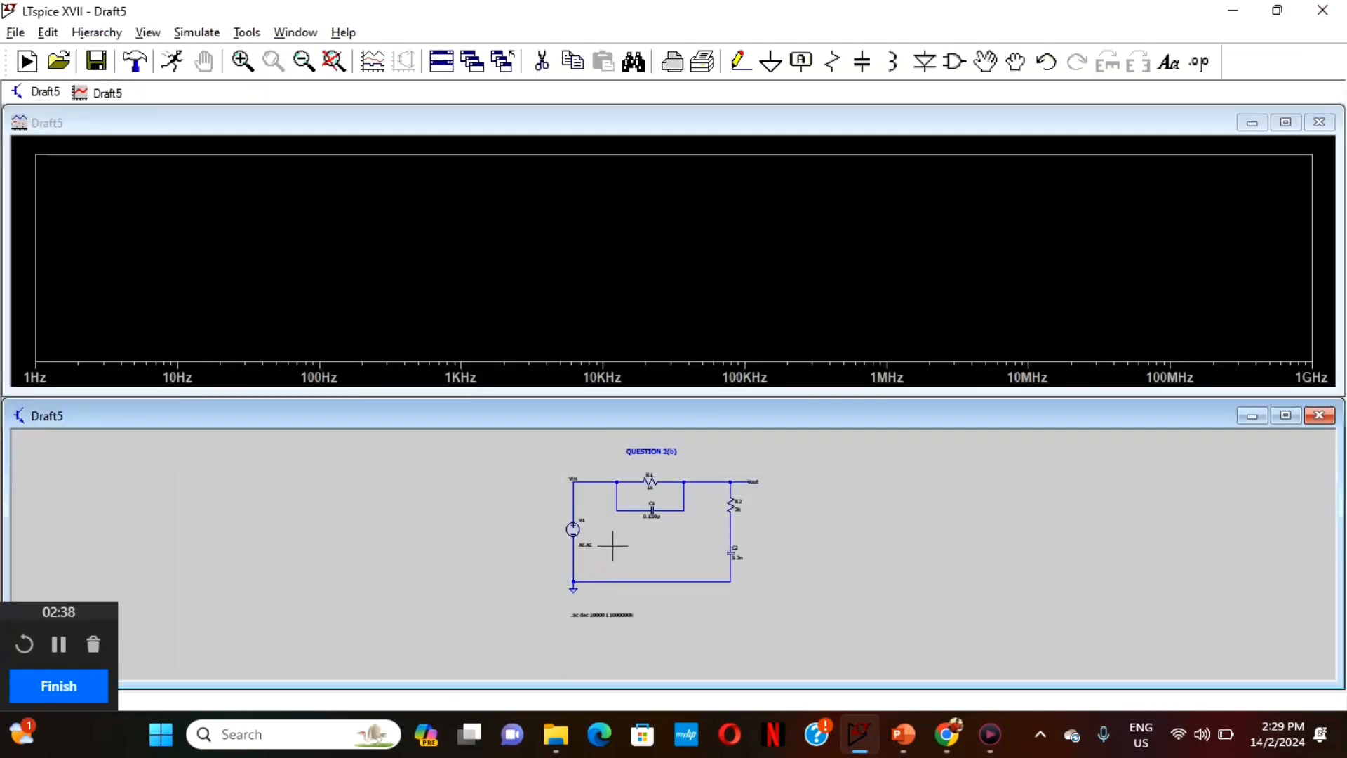
scroll(612, 546, up, 2)
scroll(612, 546, down, 1)
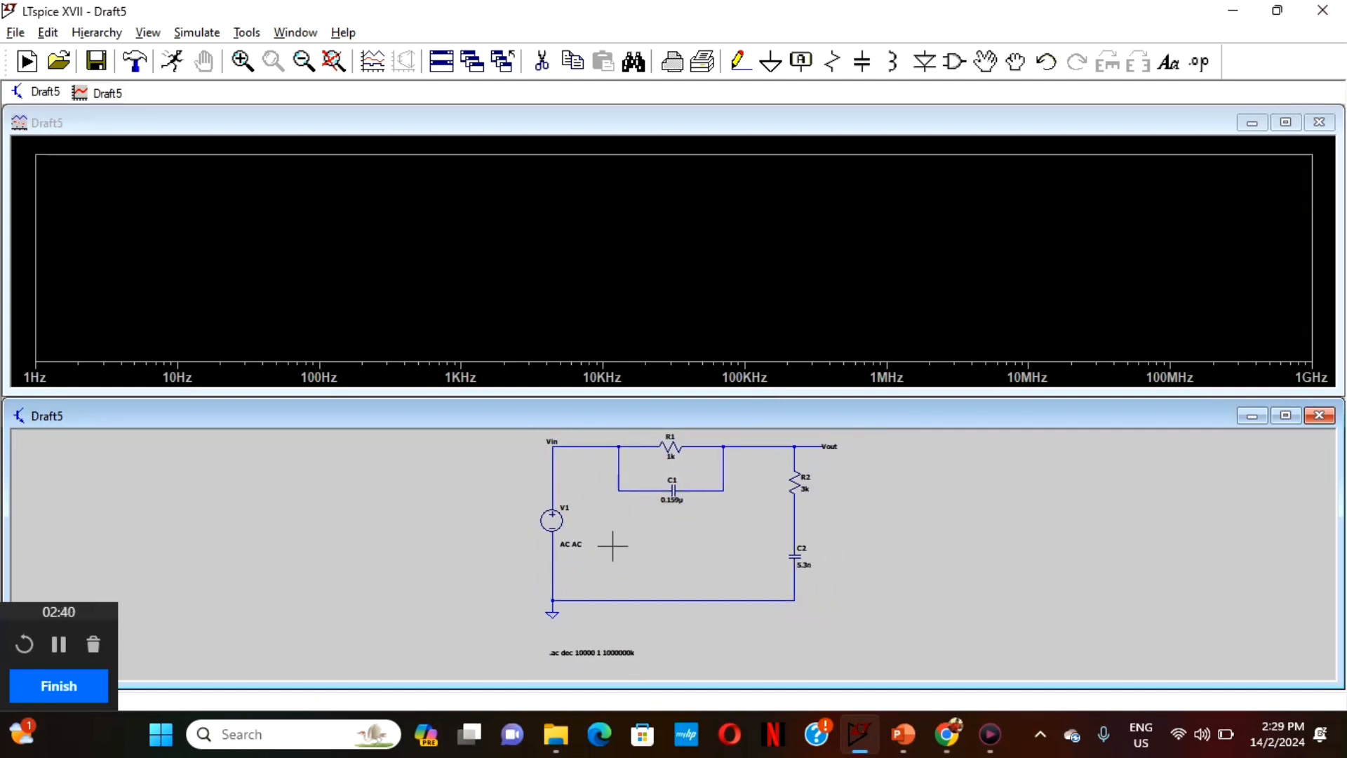
click(555, 445)
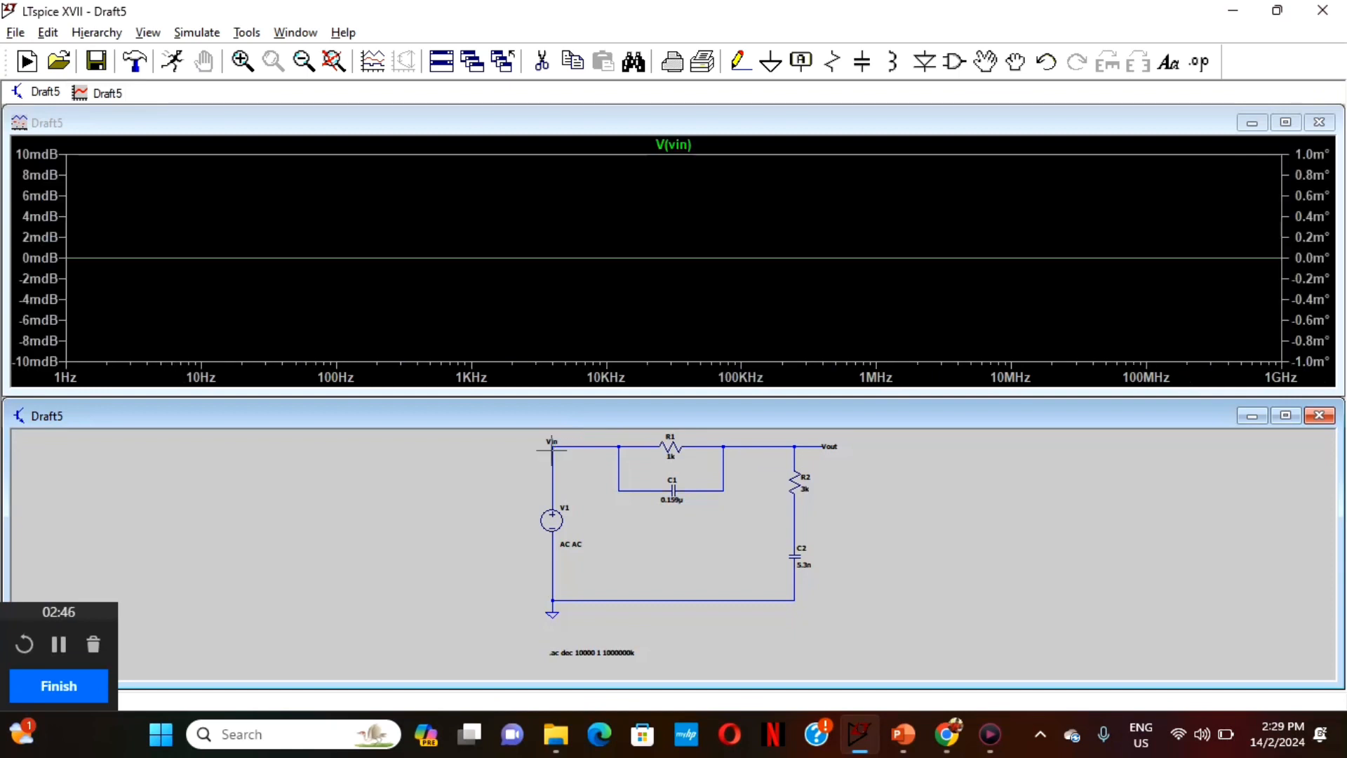
click(795, 446)
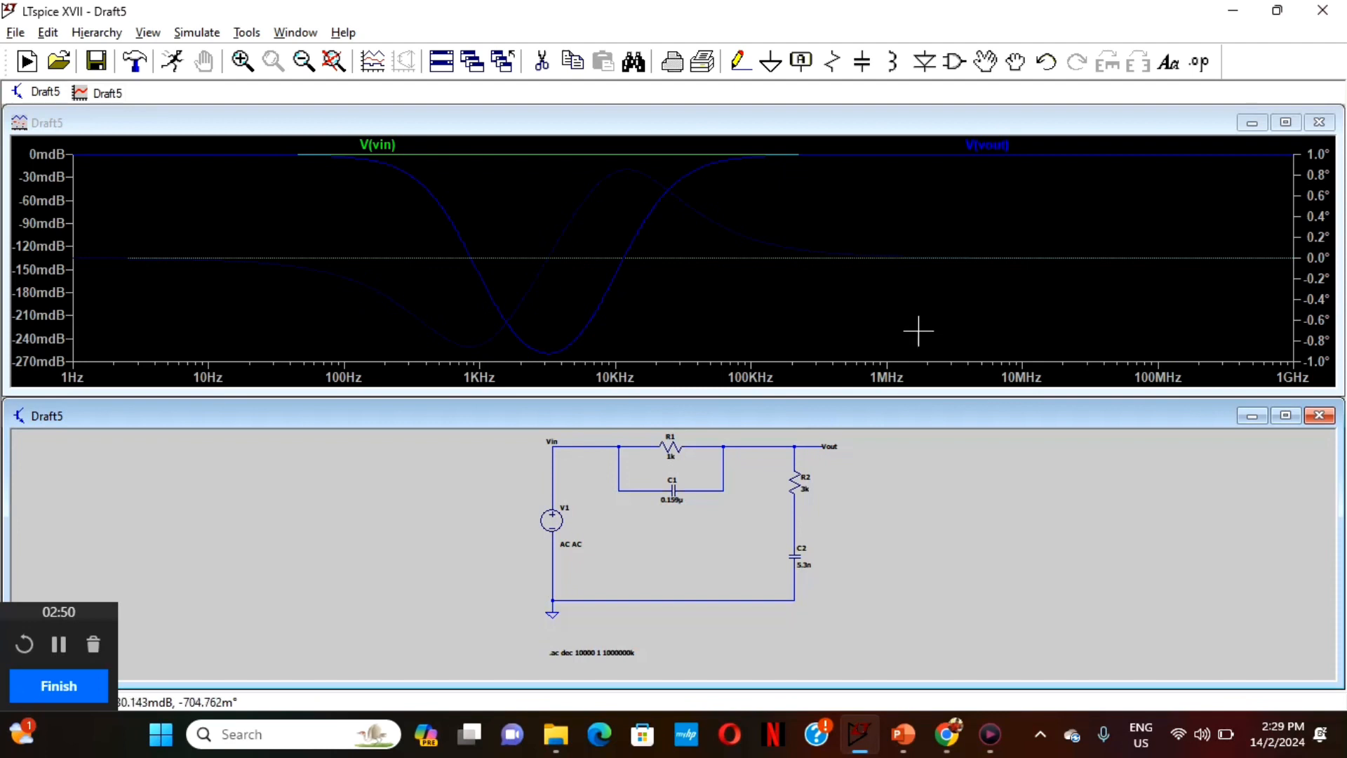
click(1280, 123)
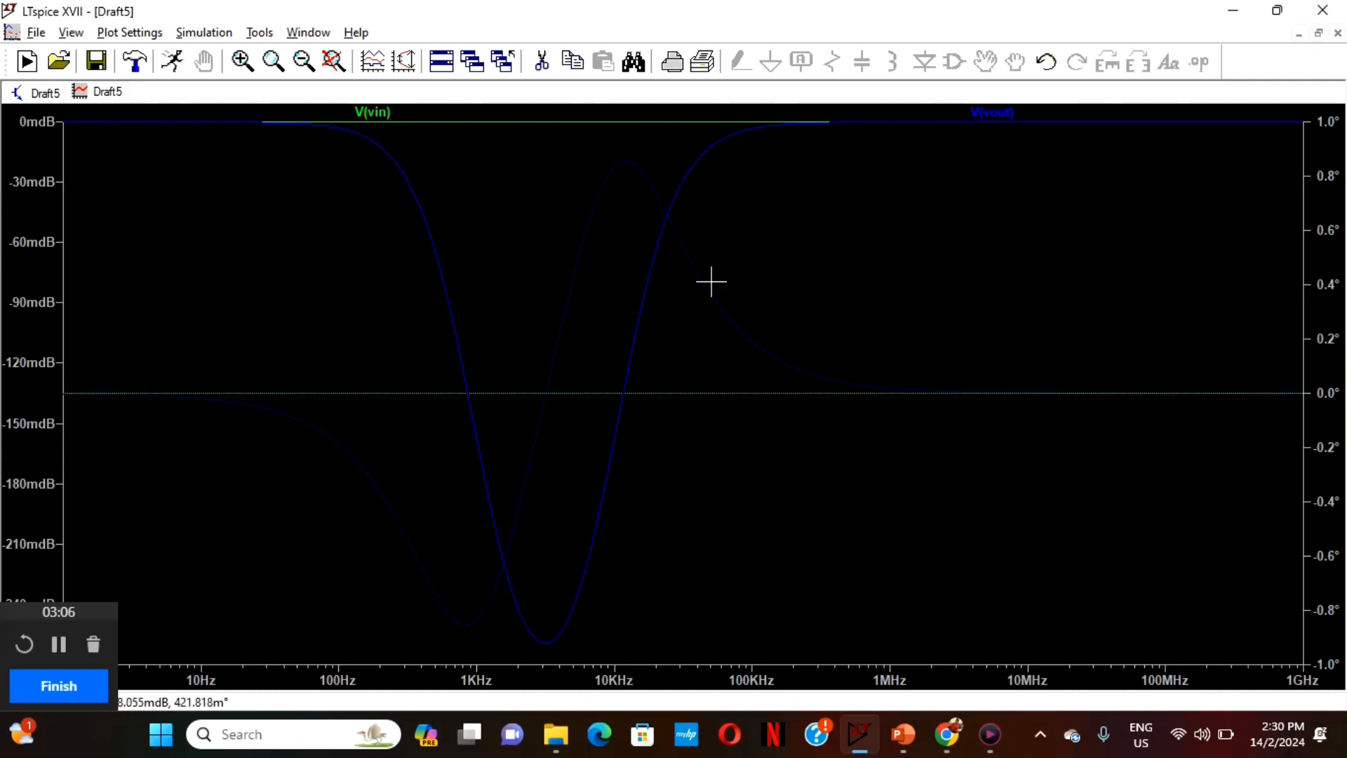
Switch to the assessment PDF in Chrome to compare Figure 3 with the simulated response, and return to the LTspice plot.
click(941, 733)
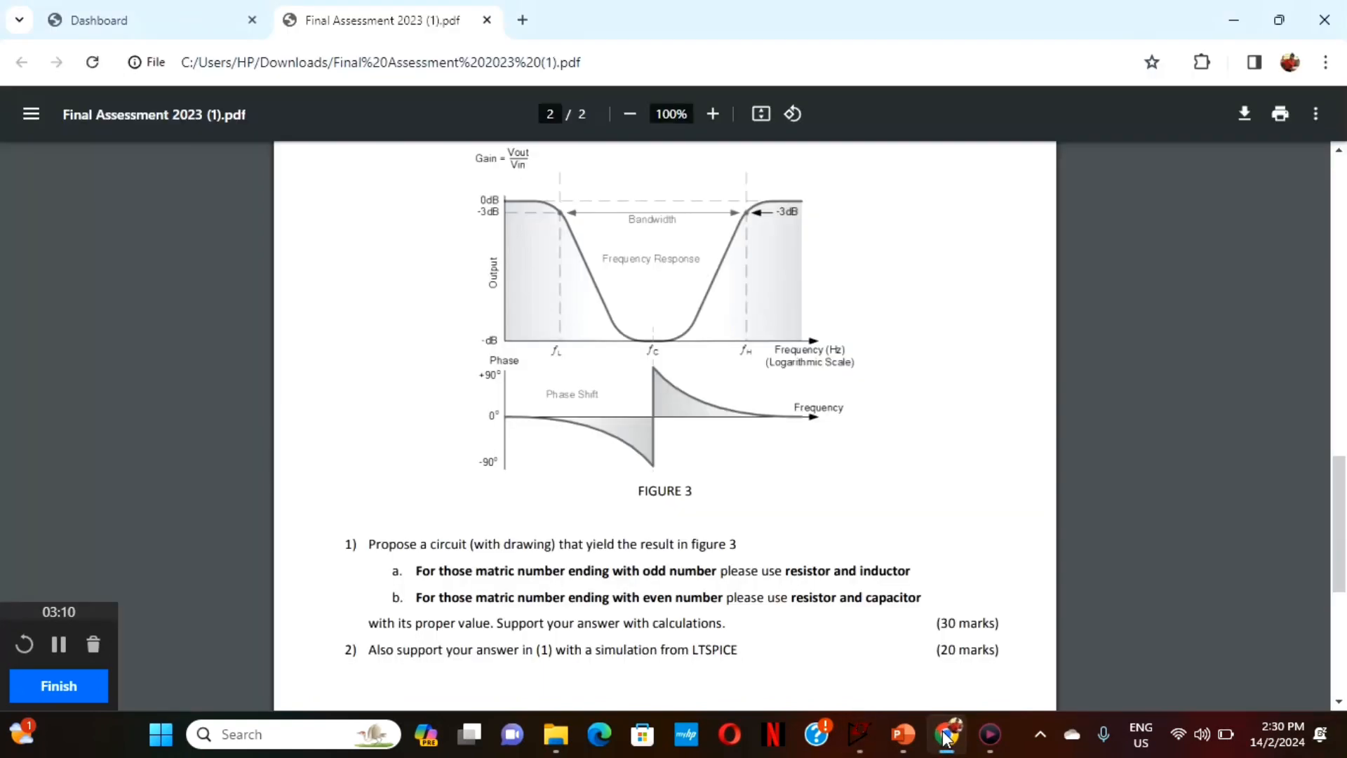
scroll(595, 384, up, 1)
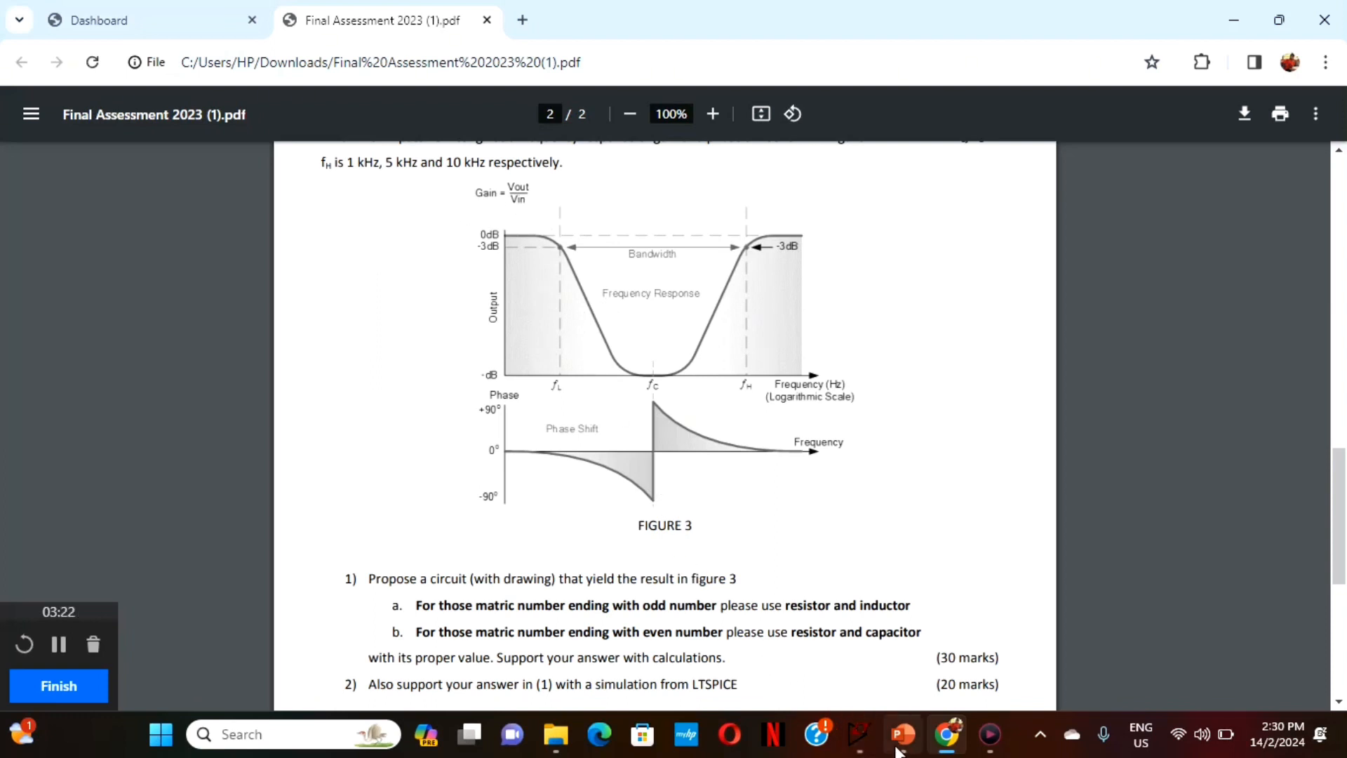
click(859, 734)
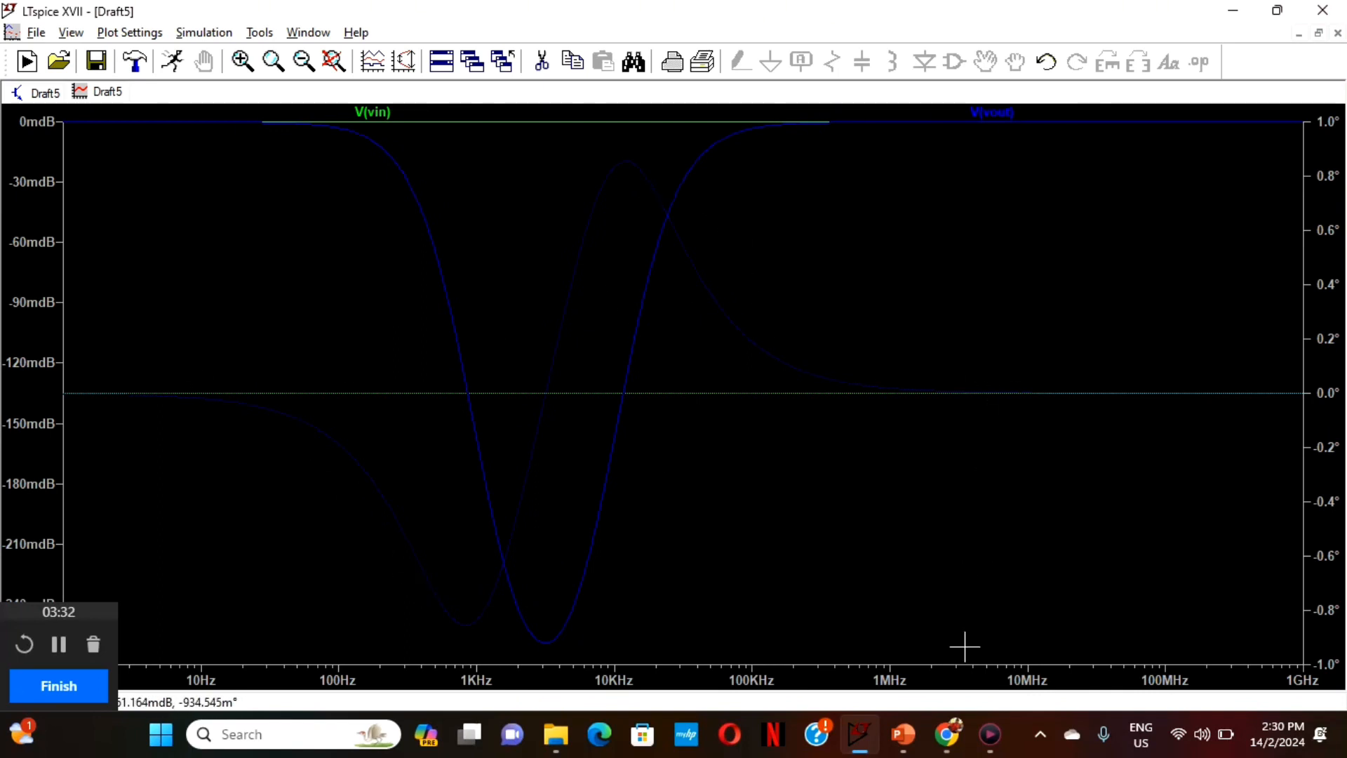
Switch to PowerPoint and start the slide show of the handwritten Question 2b filter circuit and calculations.
click(912, 740)
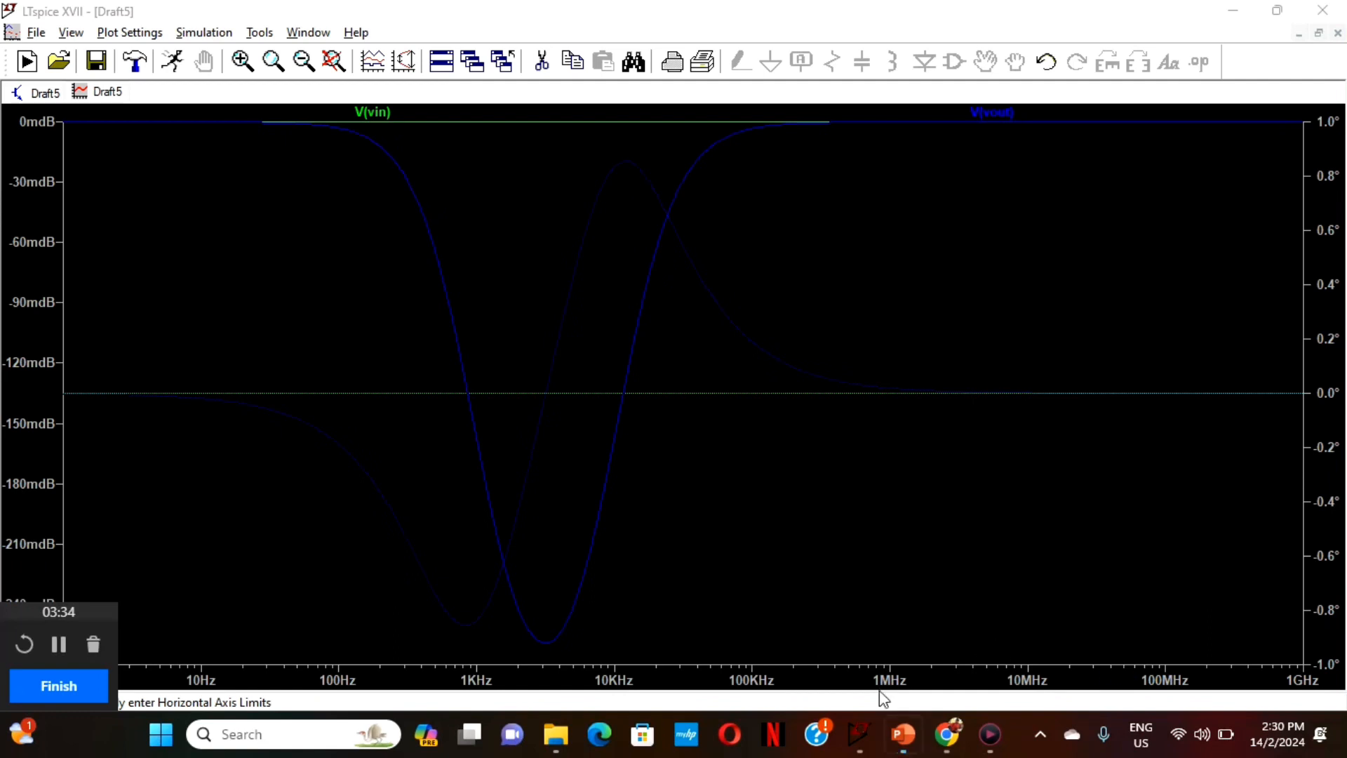
click(903, 734)
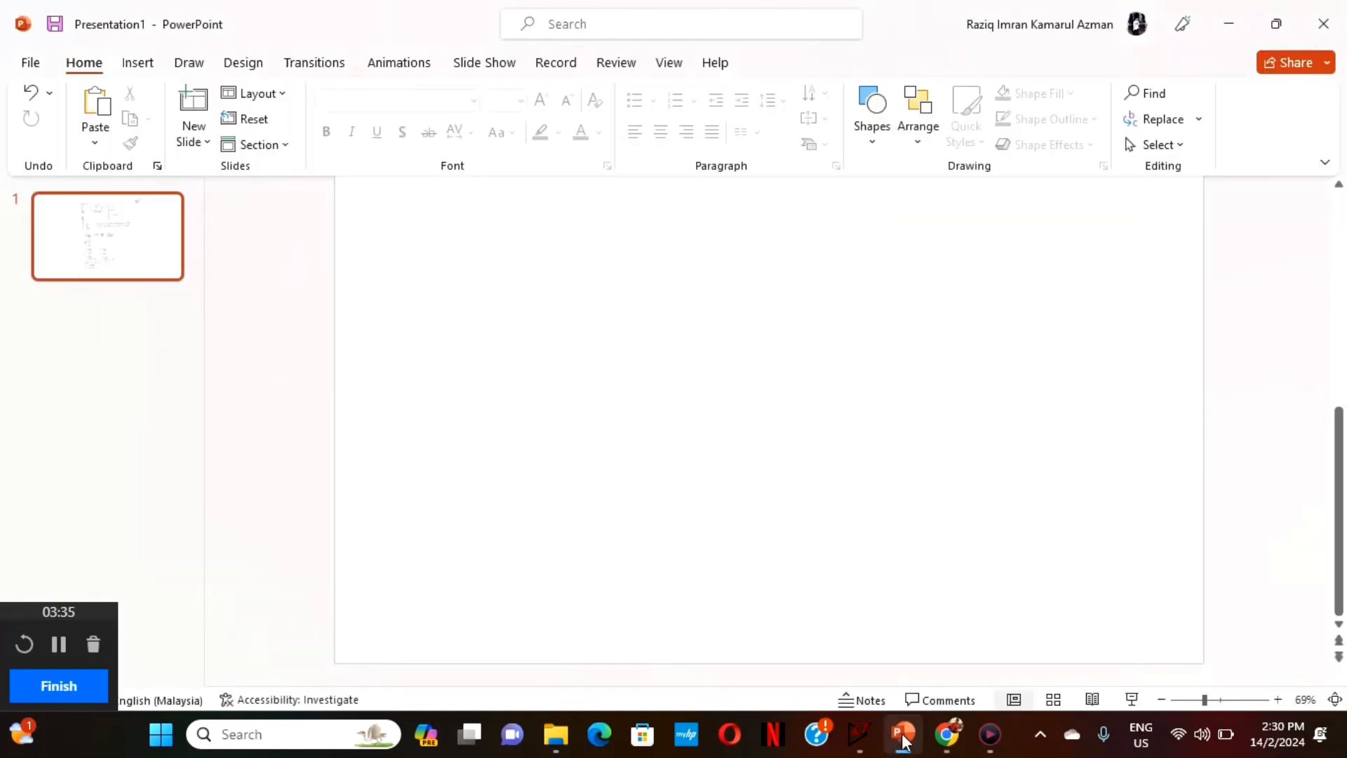
click(1129, 700)
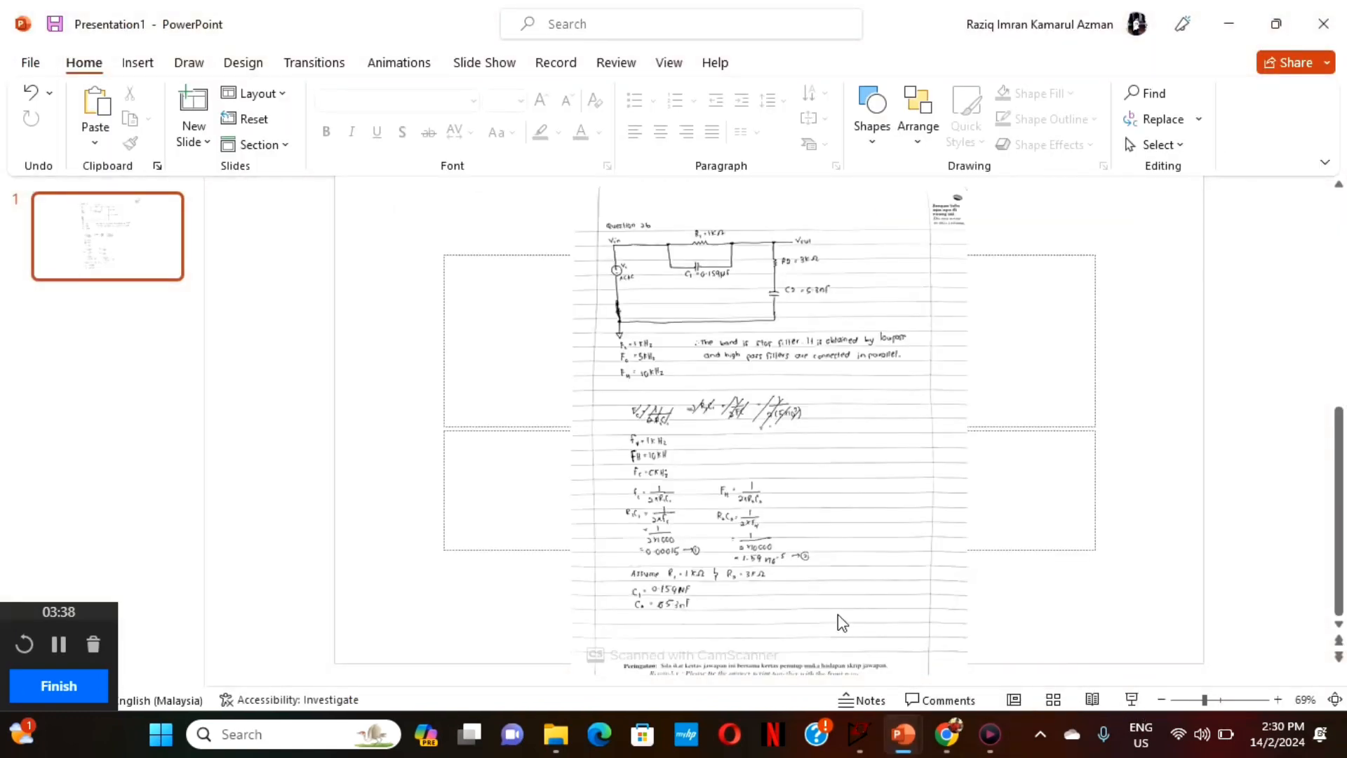